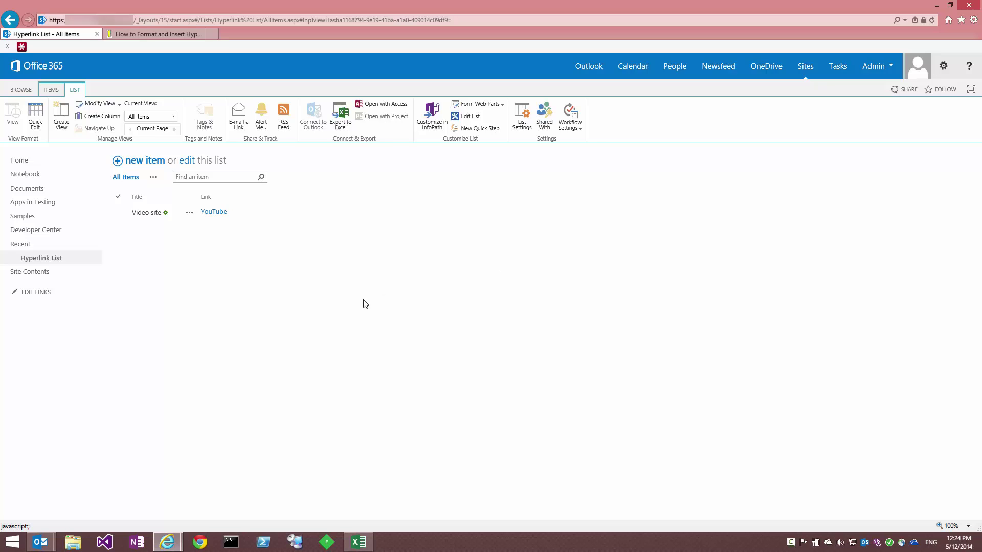
Step: Switch the Hyperlink List to Quick Edit and start editing the empty new row's Title cell
{"action": "left_click", "coordinate": [36, 117]}
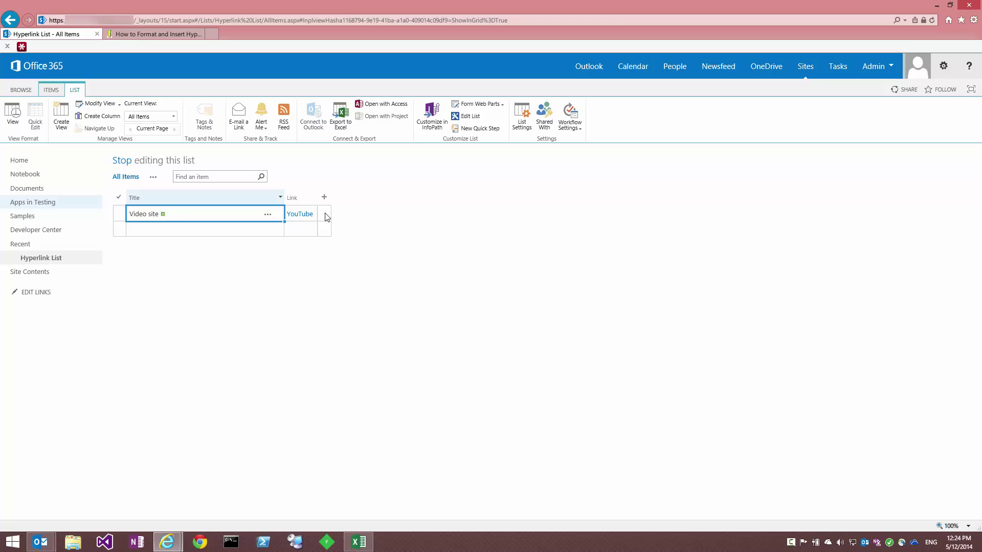
{"action": "left_click", "coordinate": [324, 214]}
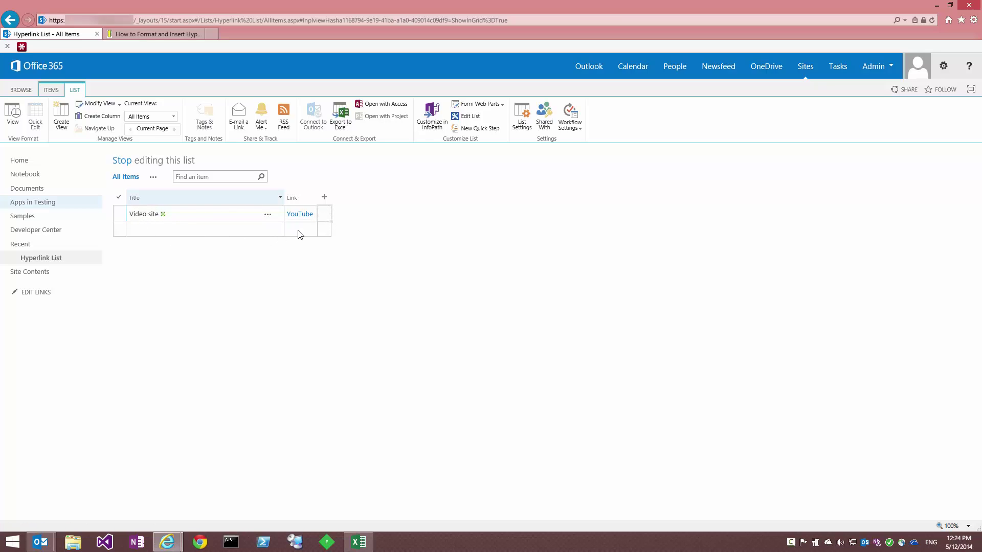
{"action": "left_click", "coordinate": [267, 231]}
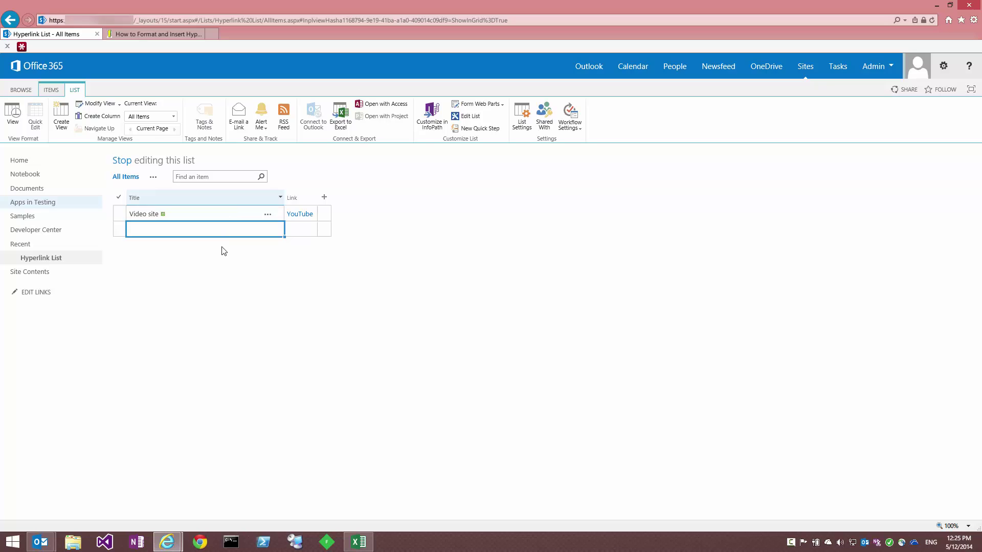
Step: Review the YouTube link's address and display text unchanged, then bring the SP Hyperlinks workbook forward
{"action": "left_click", "coordinate": [302, 218]}
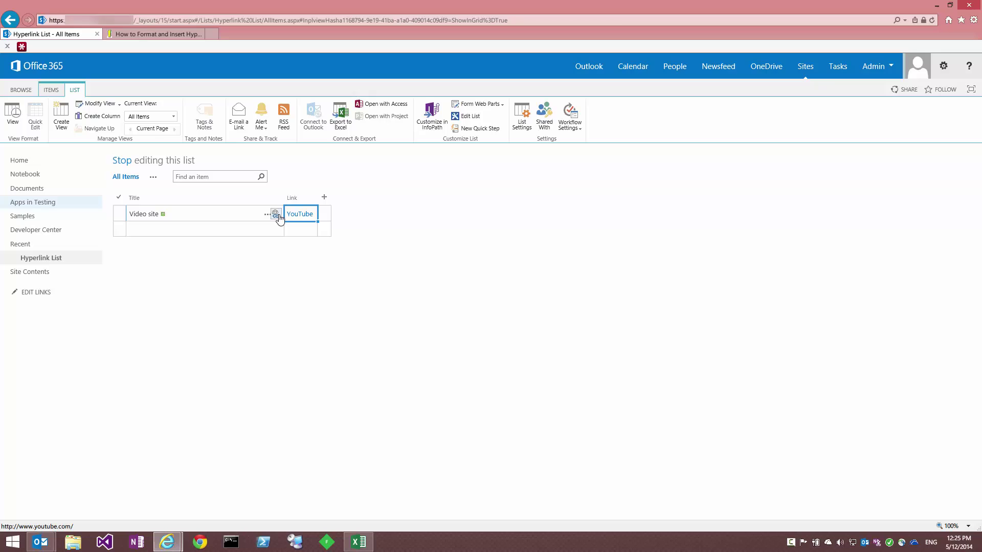
{"action": "left_click", "coordinate": [276, 215]}
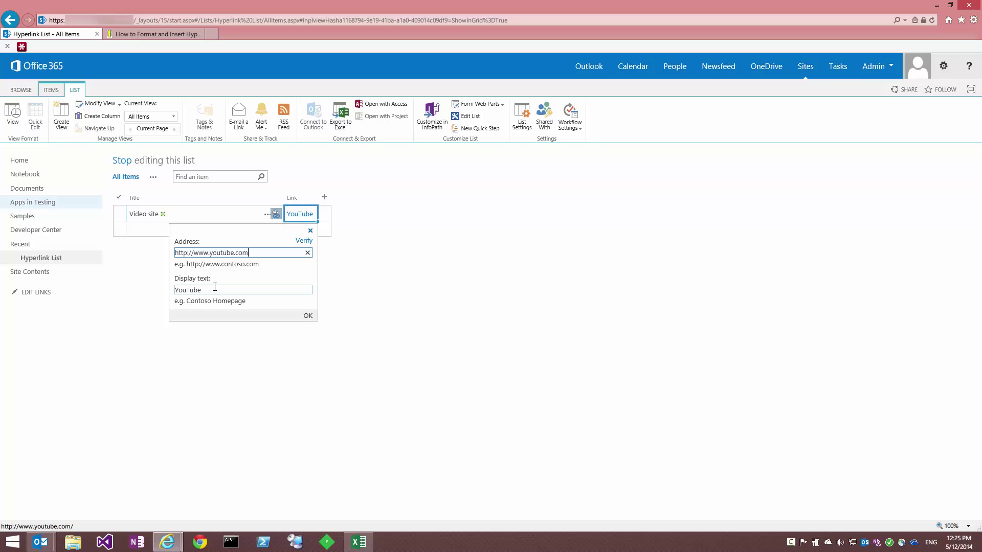
{"action": "left_click", "coordinate": [351, 255]}
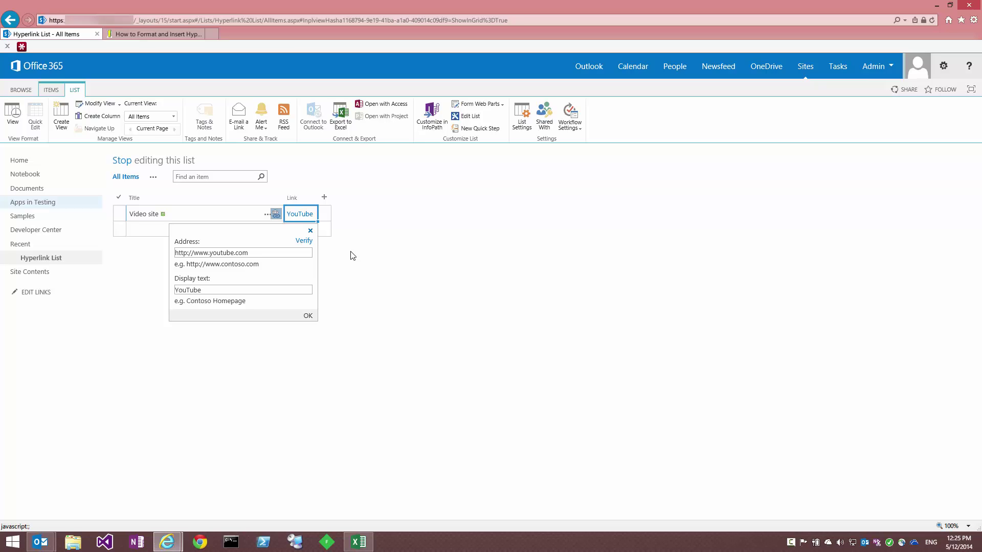
{"action": "double_click", "coordinate": [184, 290]}
{"action": "left_click", "coordinate": [309, 316]}
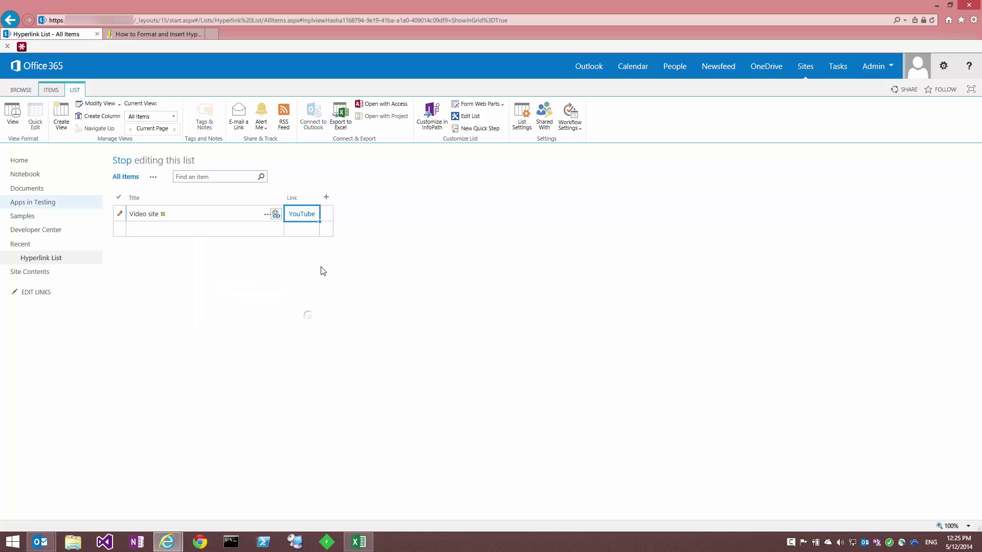
{"action": "left_click", "coordinate": [360, 543]}
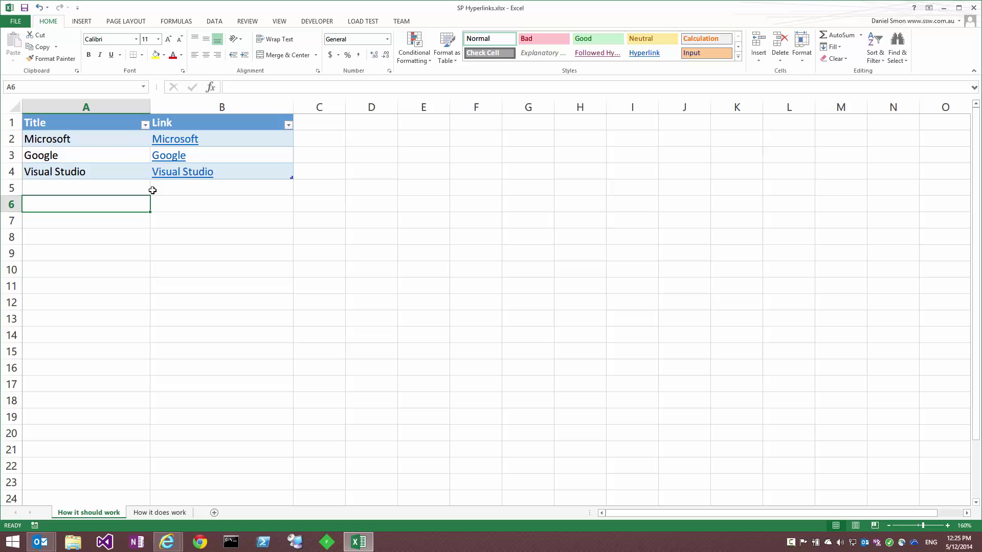
Step: Inspect the Google hyperlink address in B3 without changing it
{"action": "left_click", "coordinate": [127, 139]}
{"action": "left_click_drag", "start_coordinate": [127, 138], "coordinate": [203, 175]}
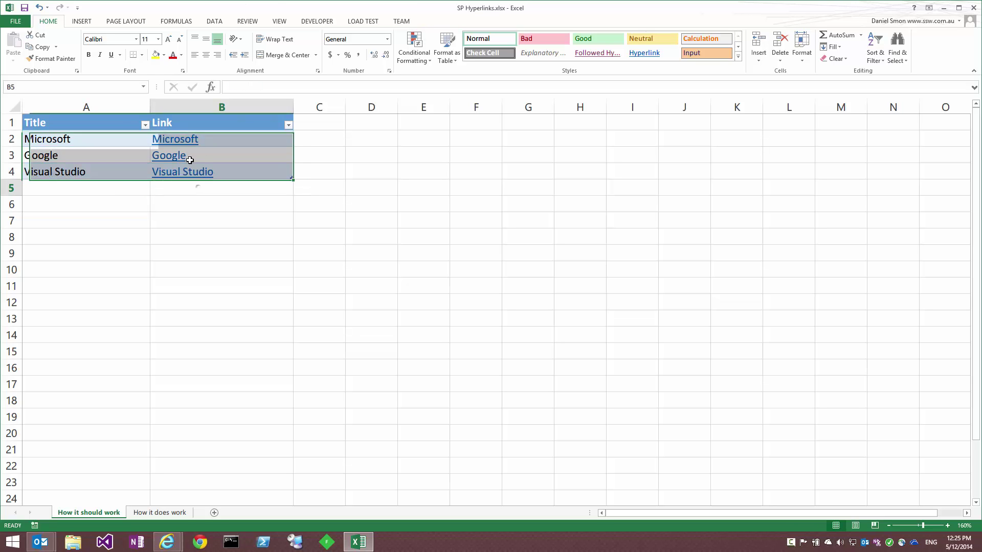
{"action": "right_click", "coordinate": [184, 156]}
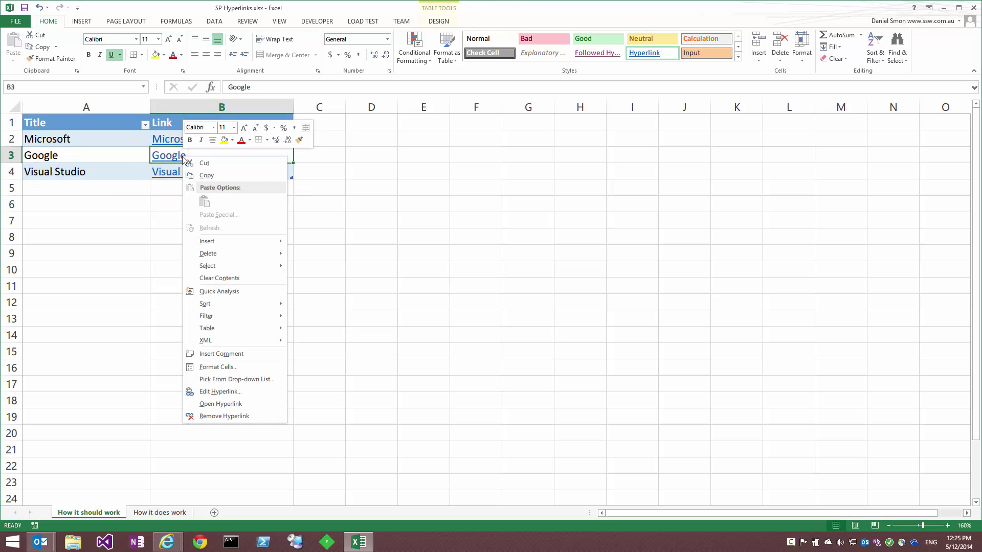
{"action": "left_click", "coordinate": [262, 398]}
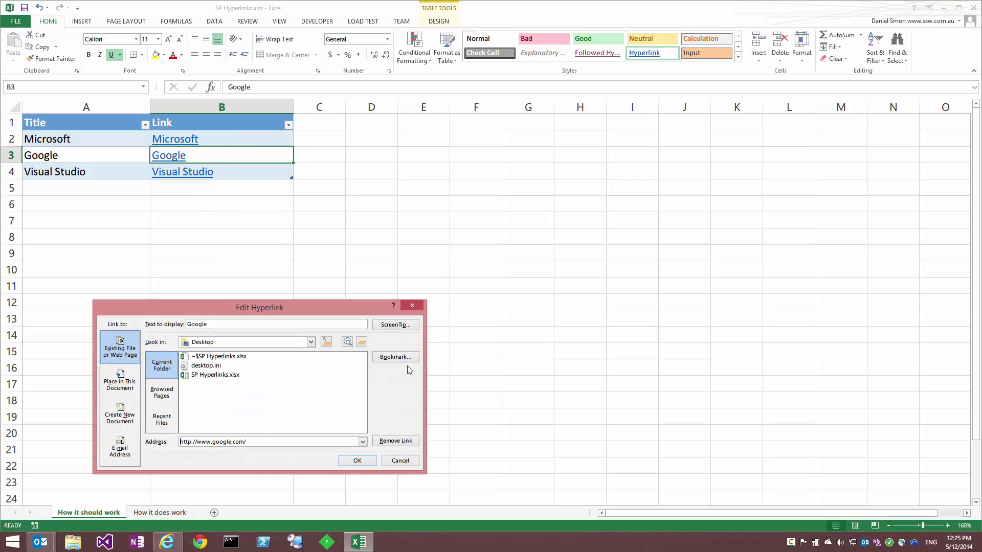
{"action": "double_click", "coordinate": [246, 442]}
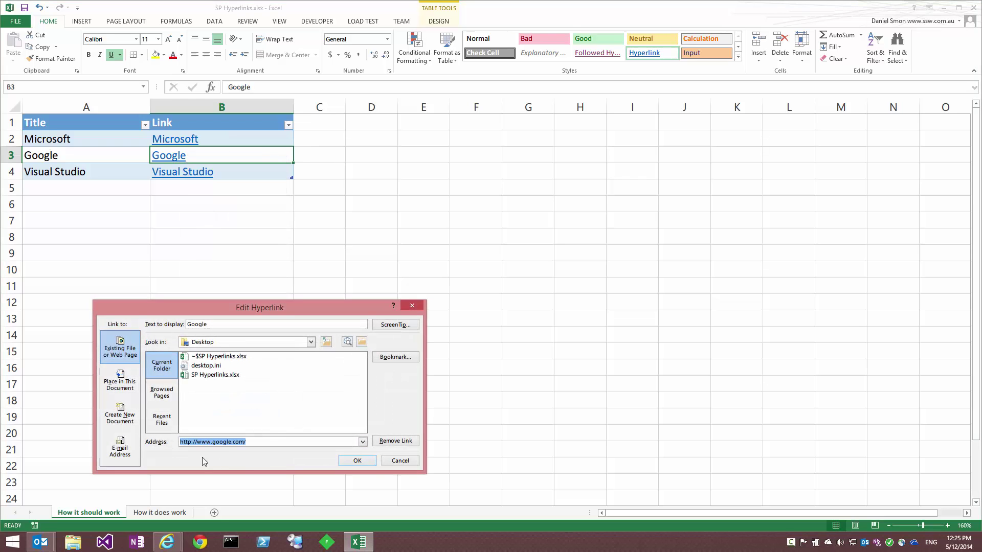
{"action": "left_click", "coordinate": [394, 462]}
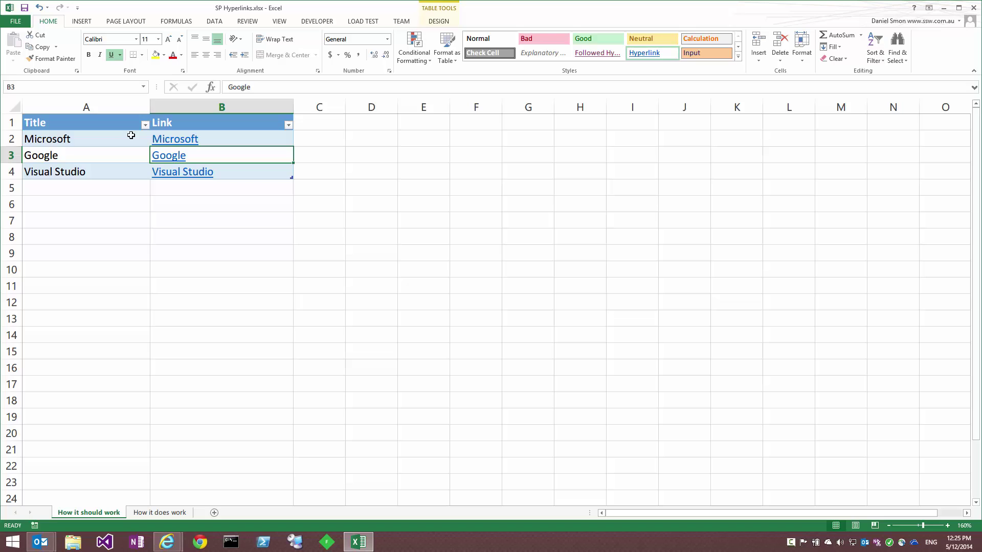
Step: Copy the Microsoft, Google and Visual Studio rows A2:B4 and return to the SharePoint list
{"action": "left_click_drag", "start_coordinate": [131, 137], "coordinate": [182, 176]}
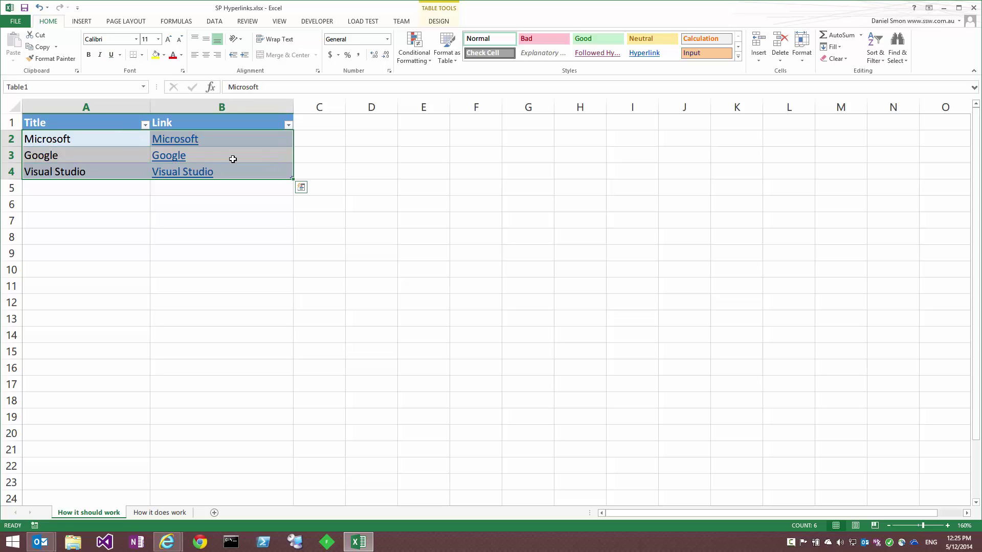
{"action": "key", "text": "ctrl+c"}
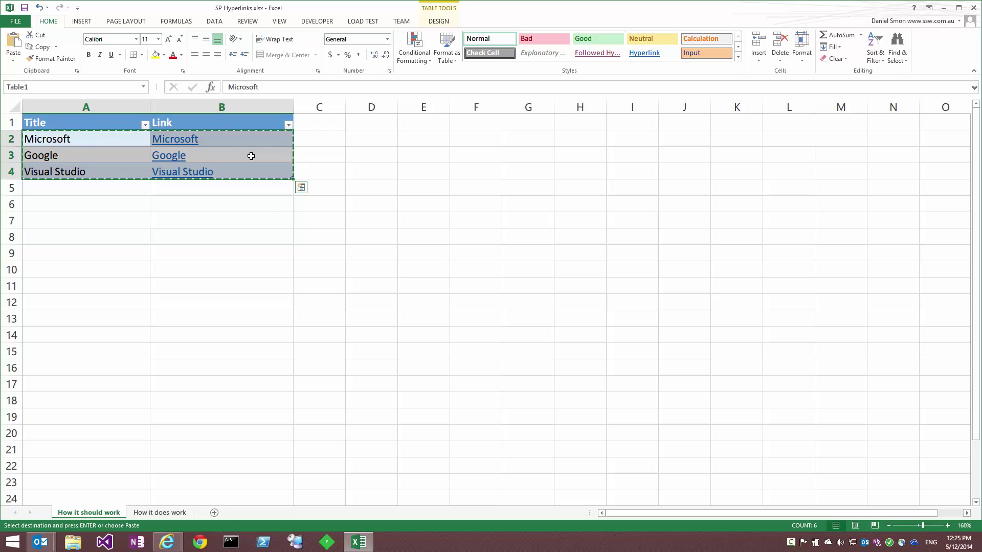
{"action": "key", "text": "alt+Tab"}
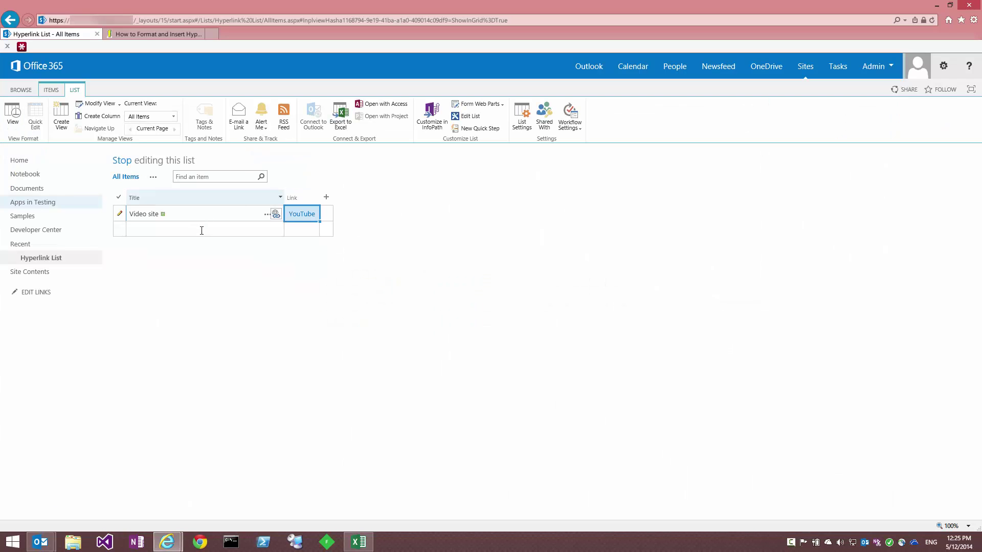
Step: Paste the three rows into the grid and test the Microsoft link, which gives a 404 page
{"action": "left_click", "coordinate": [202, 230]}
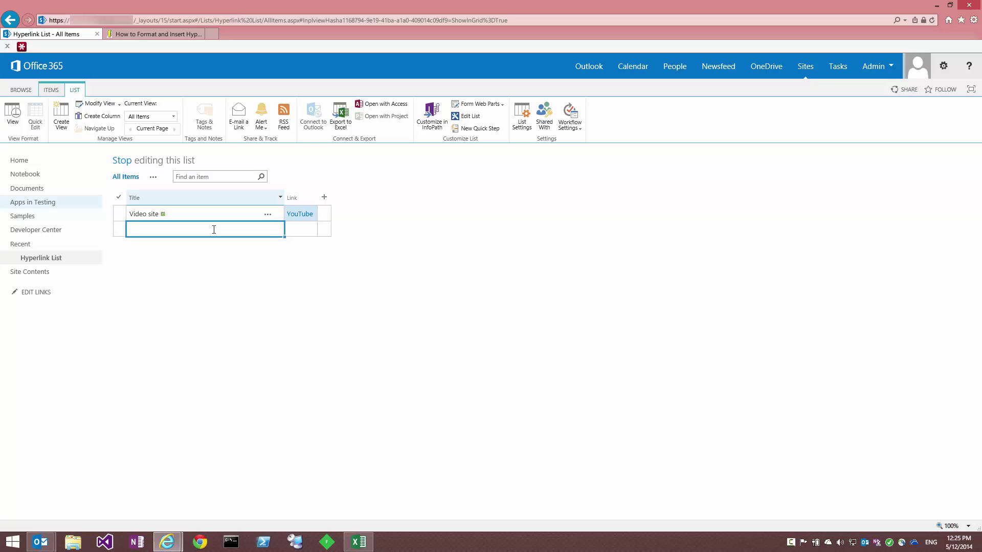
{"action": "key", "text": "ctrl+v"}
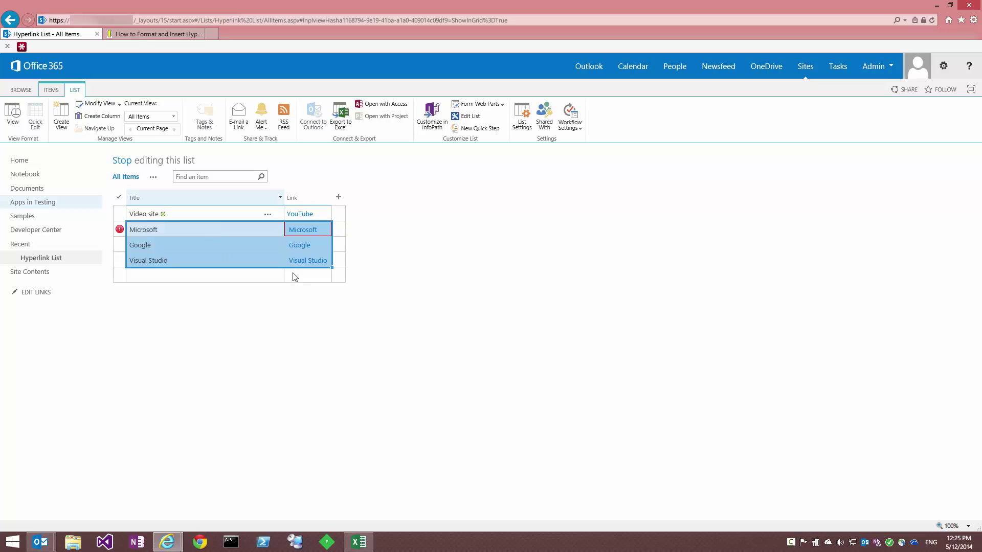
{"action": "left_click", "coordinate": [298, 279]}
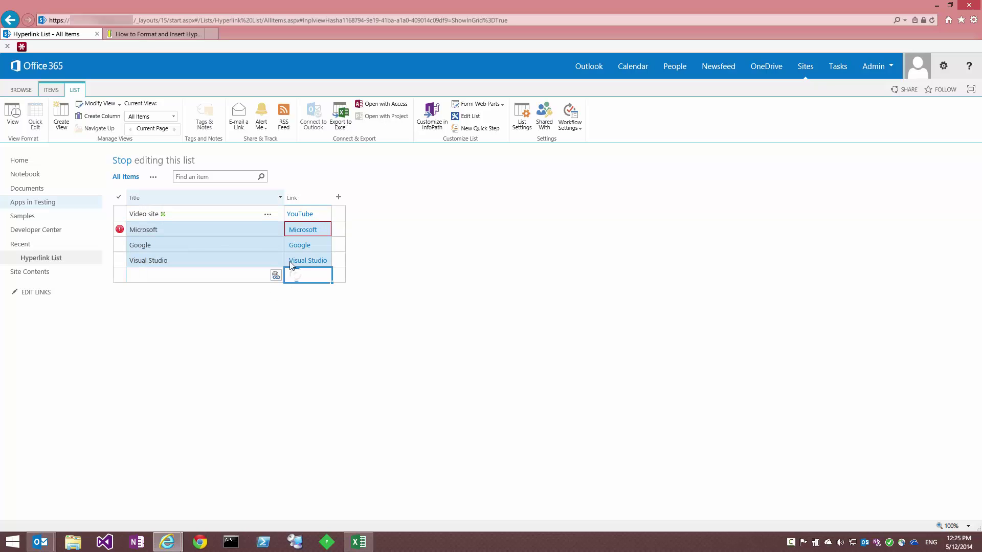
{"action": "left_click", "coordinate": [316, 232]}
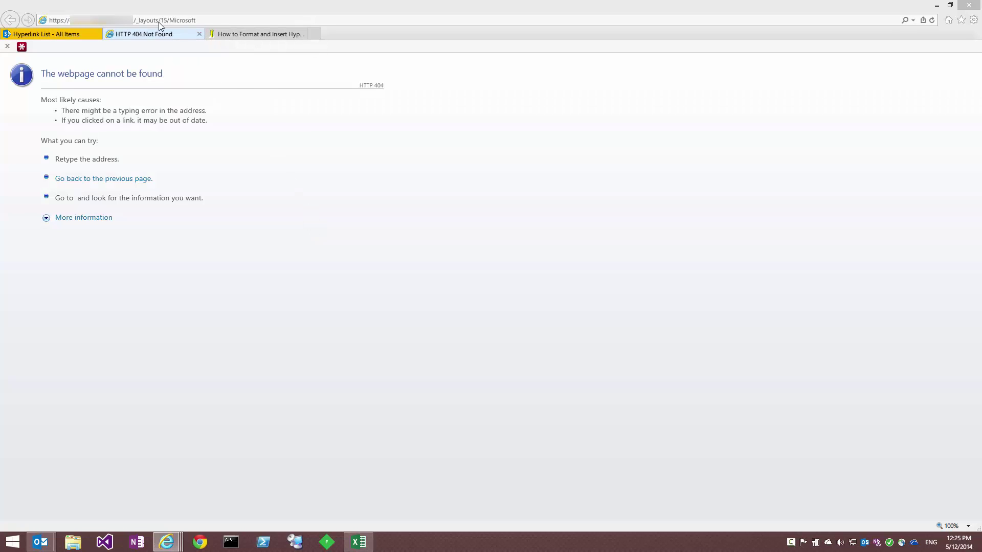
{"action": "left_click", "coordinate": [200, 33]}
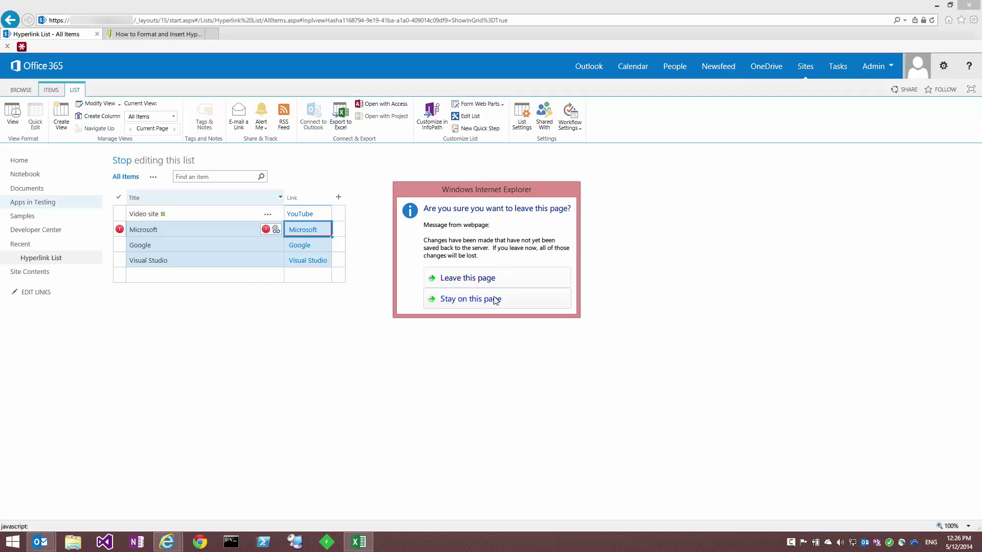
{"action": "left_click", "coordinate": [480, 301]}
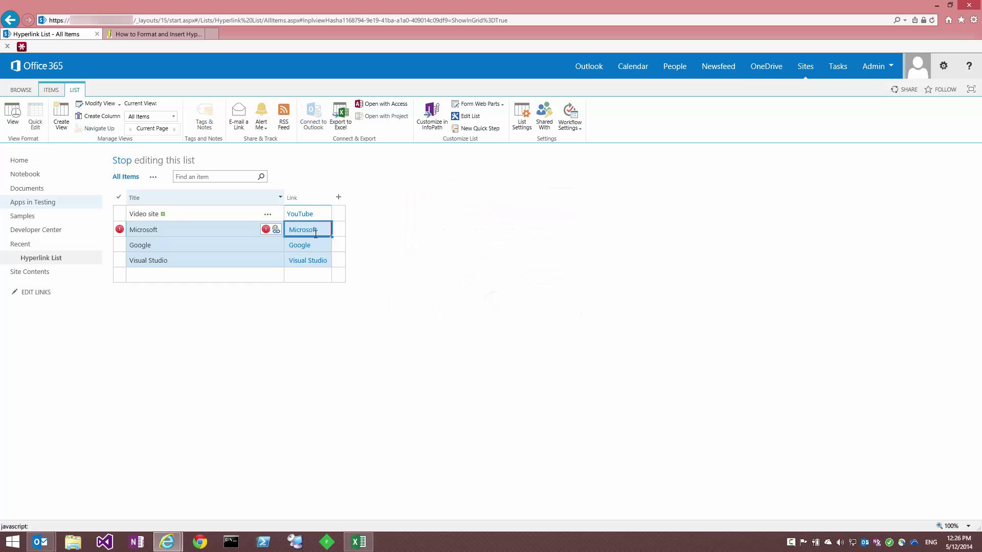
Step: Inspect the pasted Microsoft link's address and display text
{"action": "left_click", "coordinate": [276, 230]}
{"action": "left_click_drag", "start_coordinate": [218, 268], "coordinate": [187, 269]}
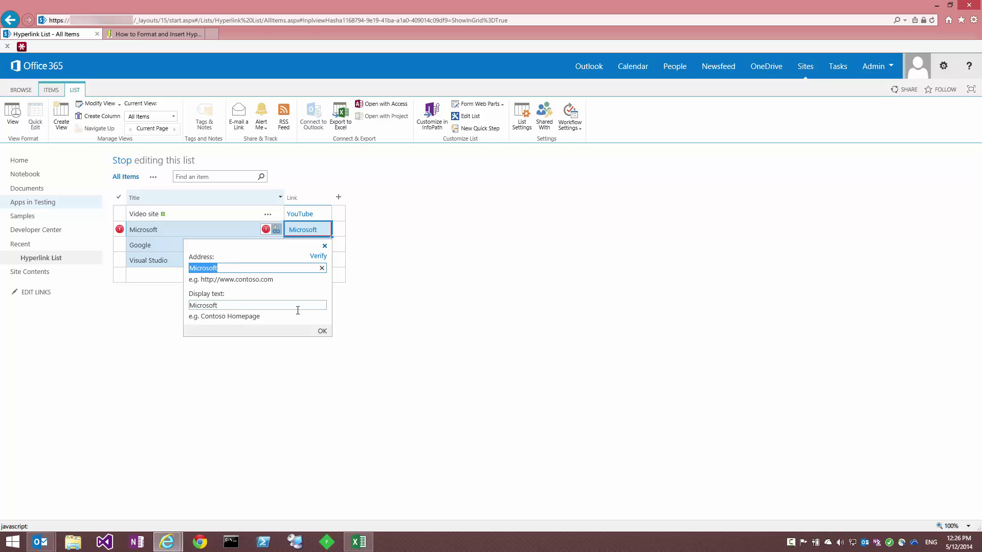
{"action": "left_click", "coordinate": [323, 330]}
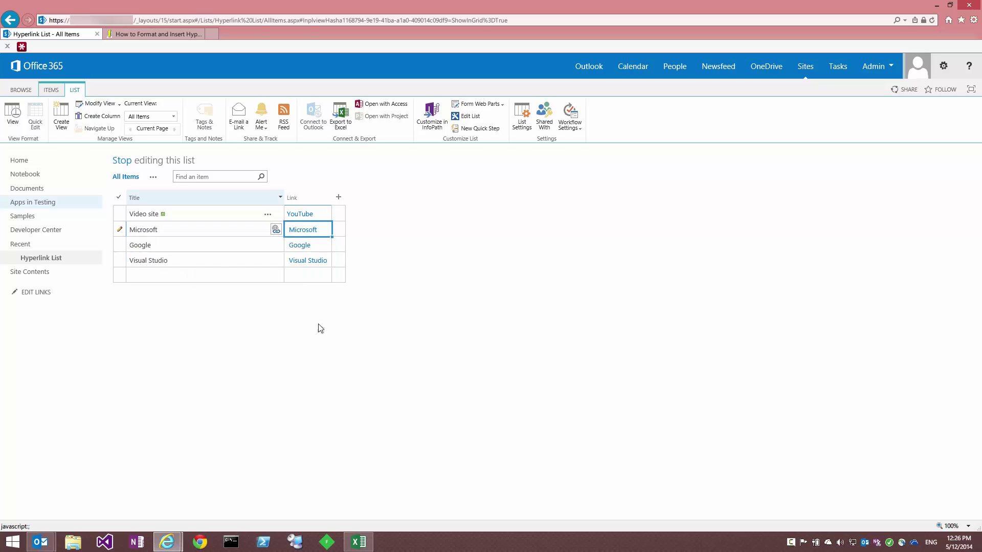
{"action": "left_click", "coordinate": [188, 215]}
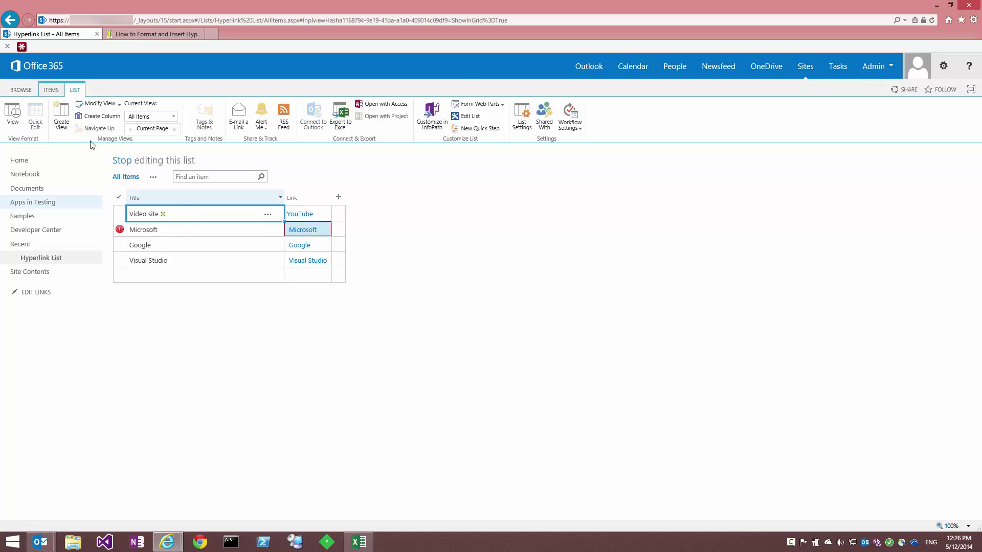
Step: Leave grid editing without saving the pasted rows, then reopen Quick Edit on the new row
{"action": "left_click", "coordinate": [15, 115]}
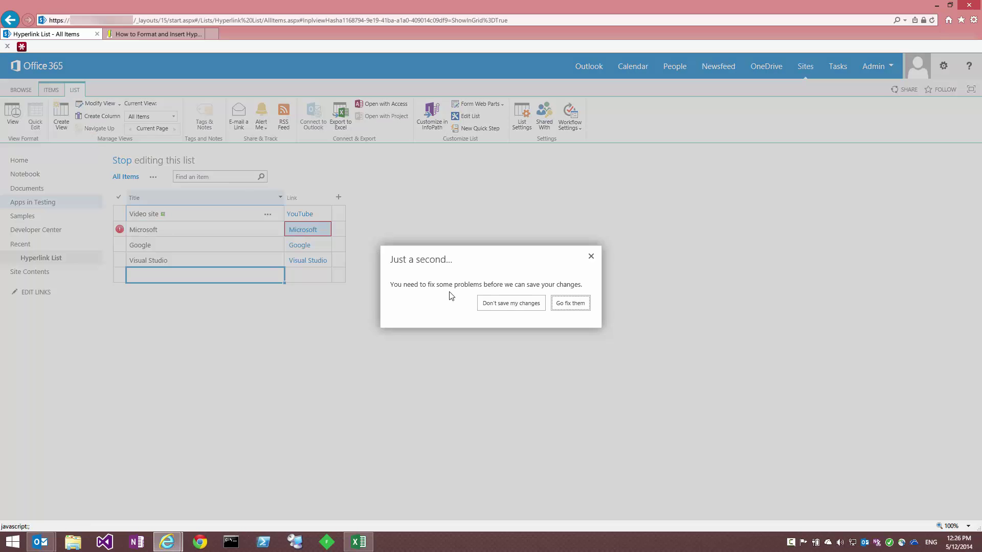
{"action": "left_click", "coordinate": [508, 305]}
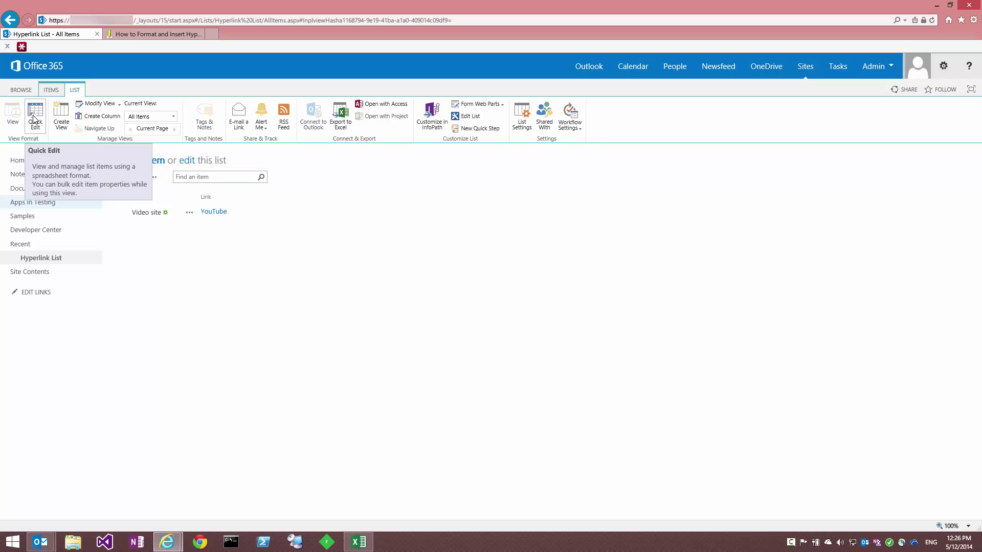
{"action": "left_click", "coordinate": [31, 122]}
{"action": "left_click", "coordinate": [312, 228]}
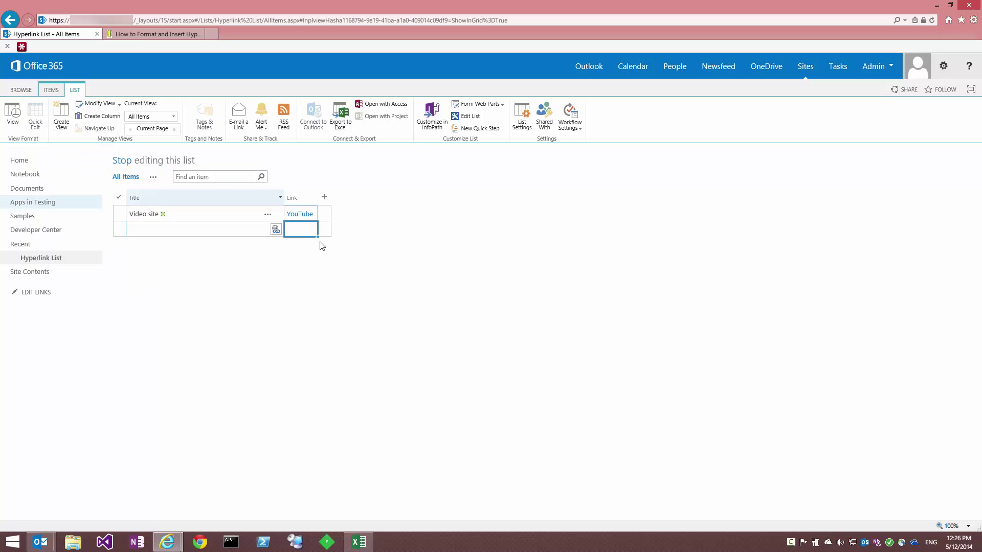
Step: Review the 'What doesn't work:' link-format examples, such as the #;Text format, in the workbook
{"action": "left_click", "coordinate": [361, 542]}
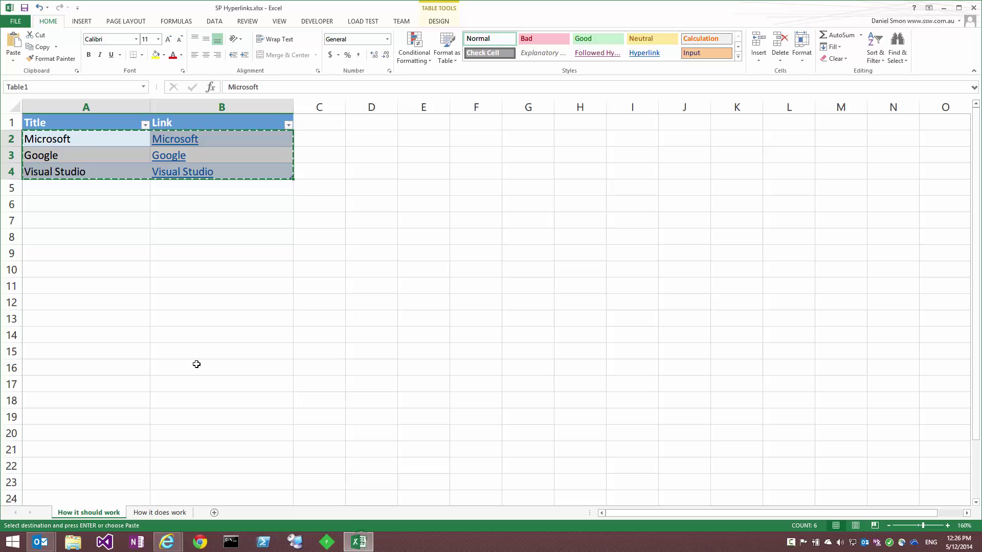
{"action": "key", "text": "ctrl+Down"}
{"action": "key", "text": "ctrl+Down"}
{"action": "scroll", "coordinate": [145, 290], "scroll_direction": "down", "scroll_amount": 1}
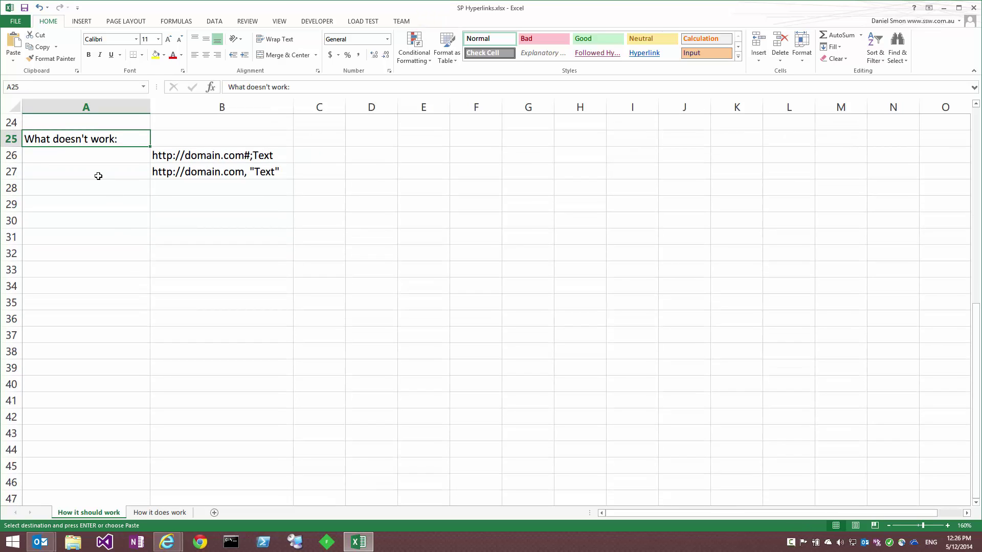
{"action": "left_click", "coordinate": [245, 154]}
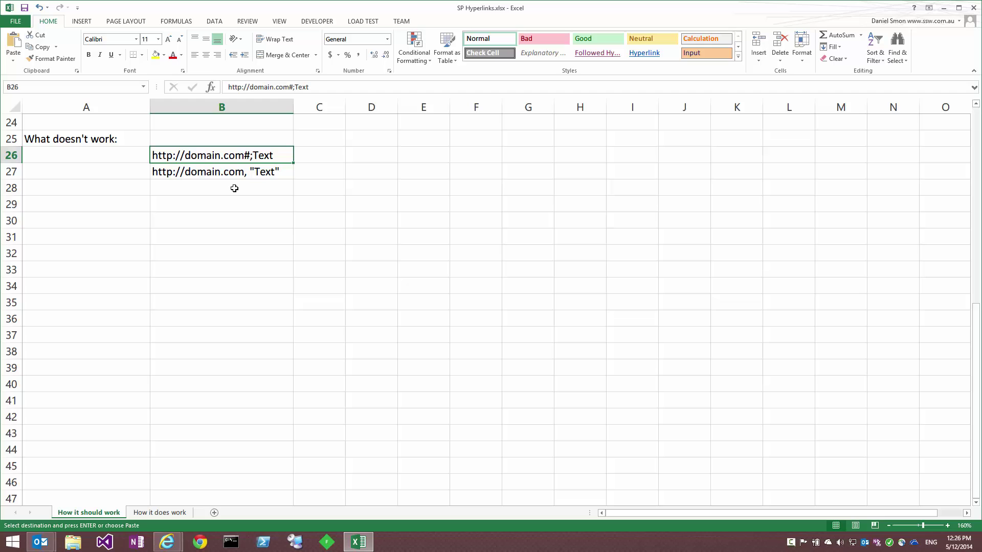
{"action": "left_click", "coordinate": [235, 188]}
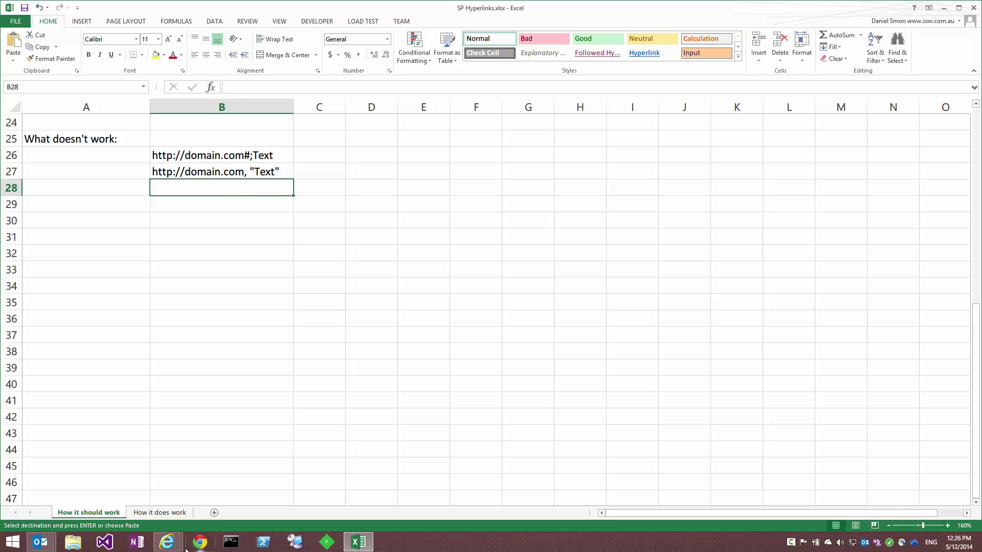
{"action": "left_click", "coordinate": [169, 541]}
Step: Bring the SharePoint Hyperlink List window back to the front
{"action": "left_click", "coordinate": [149, 504]}
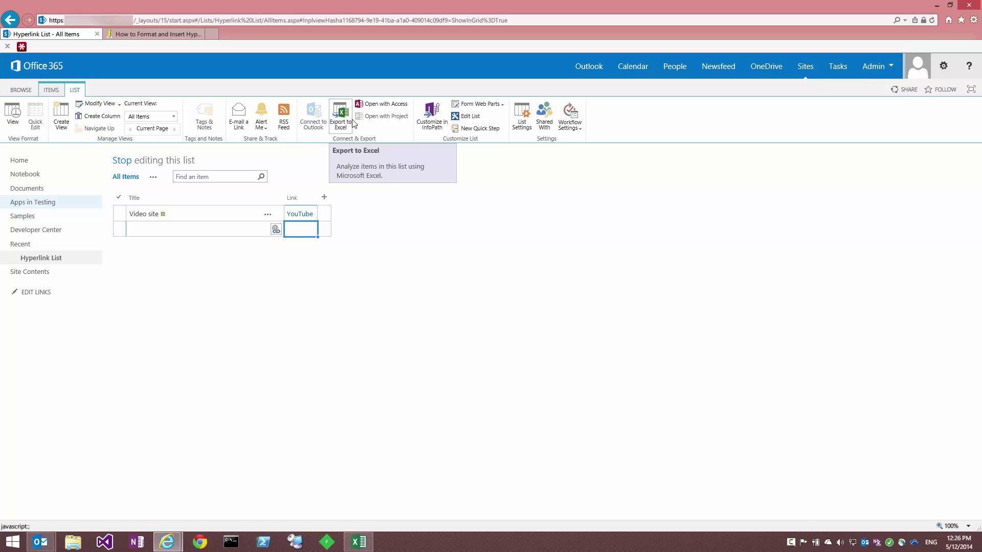
Step: Open the list in Access as Hyperlink List2.accdb, linking to the SharePoint data
{"action": "left_click", "coordinate": [387, 105]}
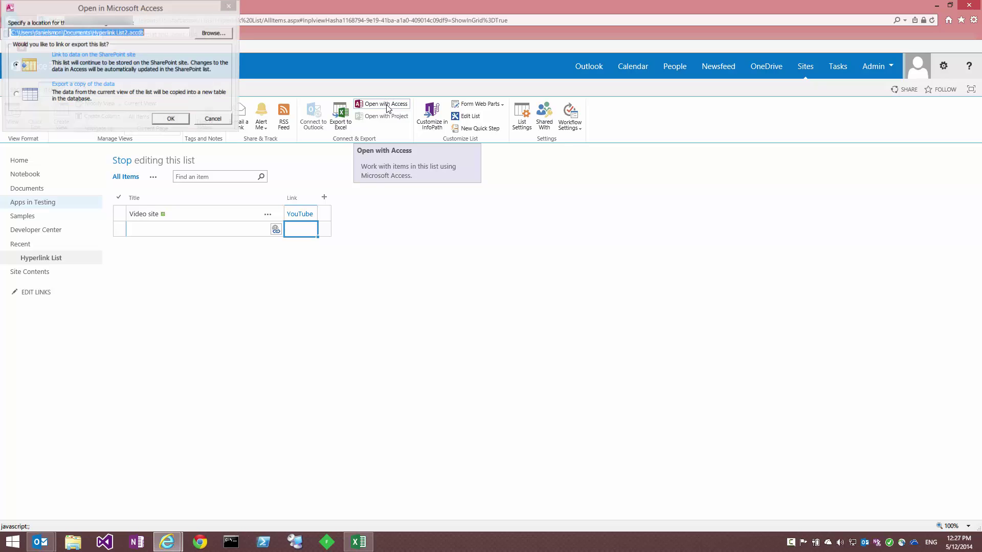
{"action": "left_click_drag", "start_coordinate": [156, 13], "coordinate": [375, 191]}
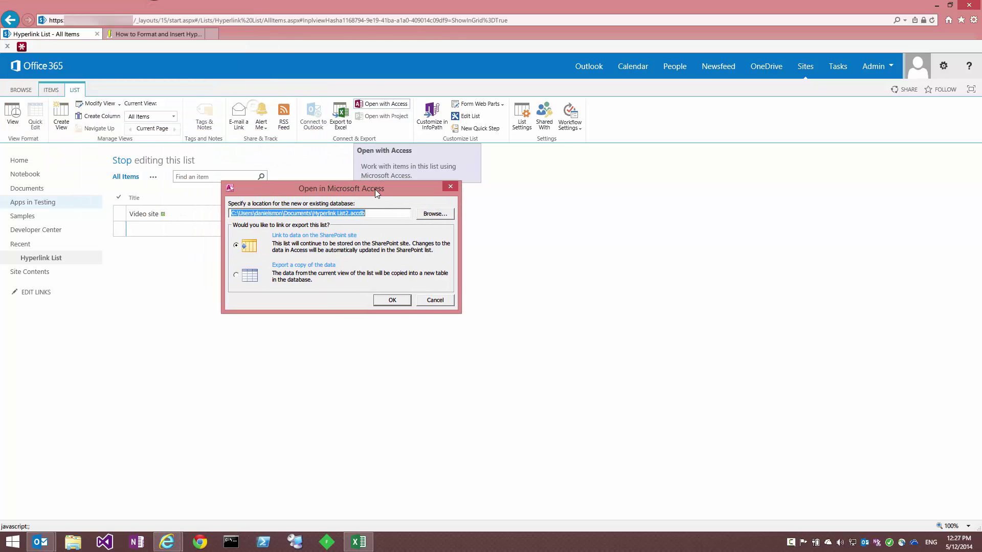
{"action": "left_click", "coordinate": [236, 246]}
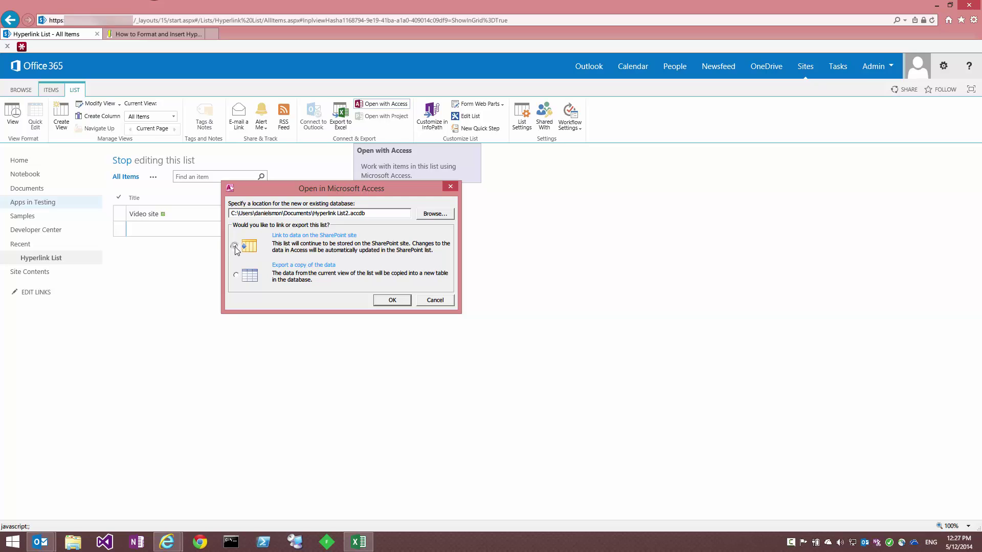
Step: Create the linked database, open the Hyperlink List table and select the new record's Title cell
{"action": "left_click", "coordinate": [402, 302]}
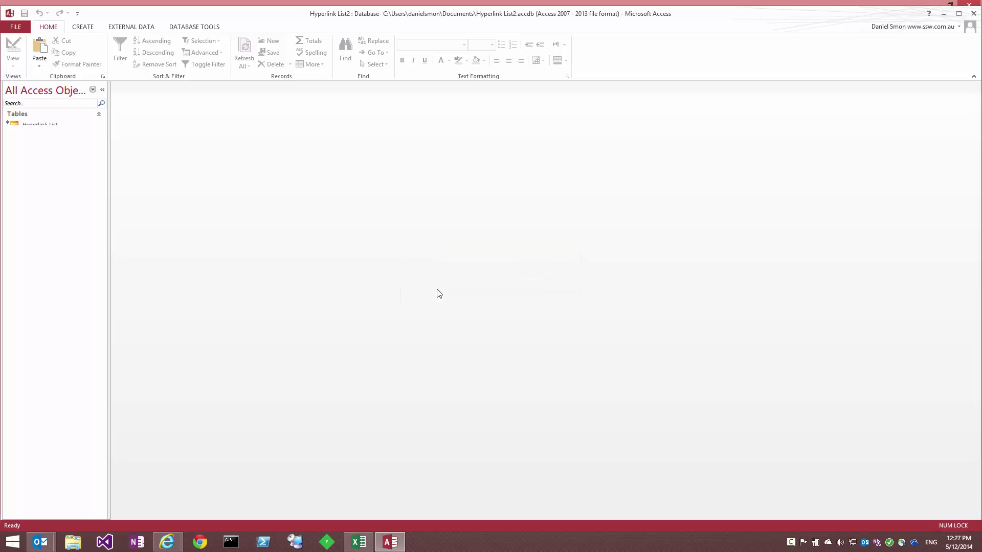
{"action": "left_click", "coordinate": [56, 126]}
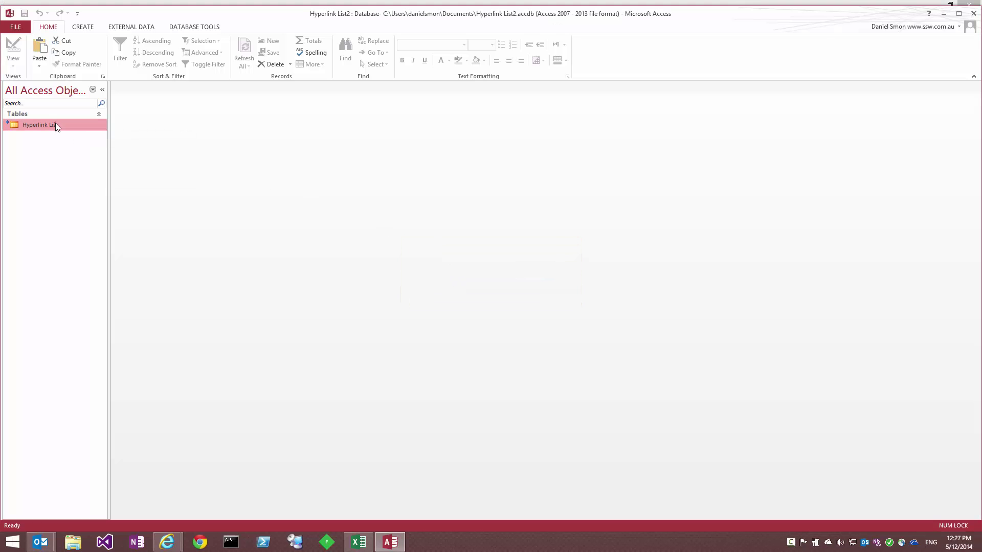
{"action": "double_click", "coordinate": [54, 124]}
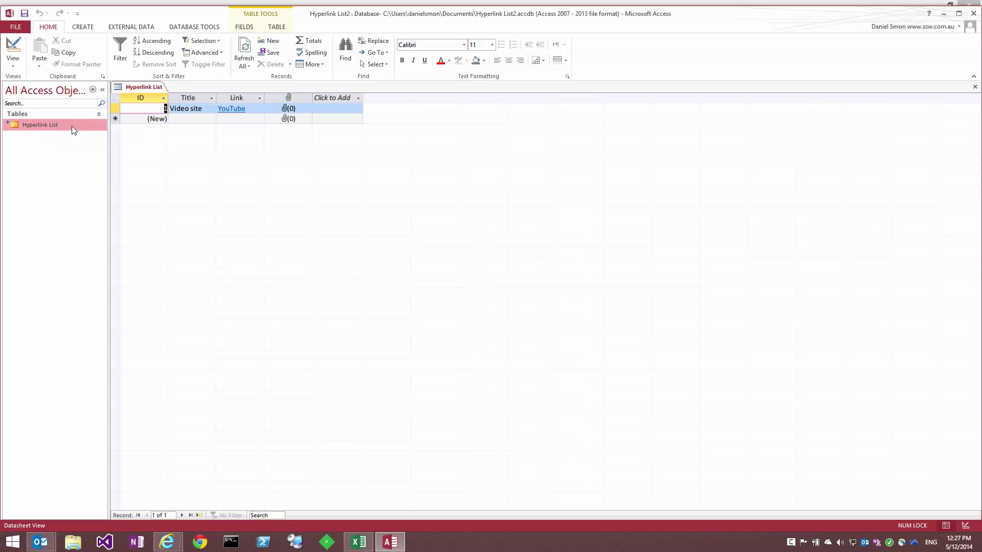
{"action": "left_click", "coordinate": [214, 118]}
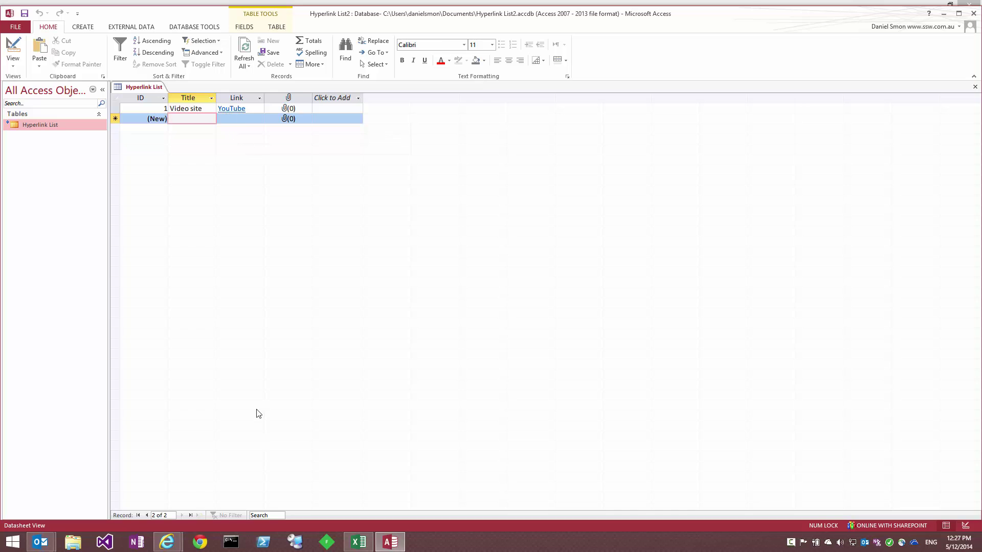
Step: Copy Excel rows A2:B4 (Microsoft, Google, Visual Studio) and return to the Access table
{"action": "left_click", "coordinate": [359, 542]}
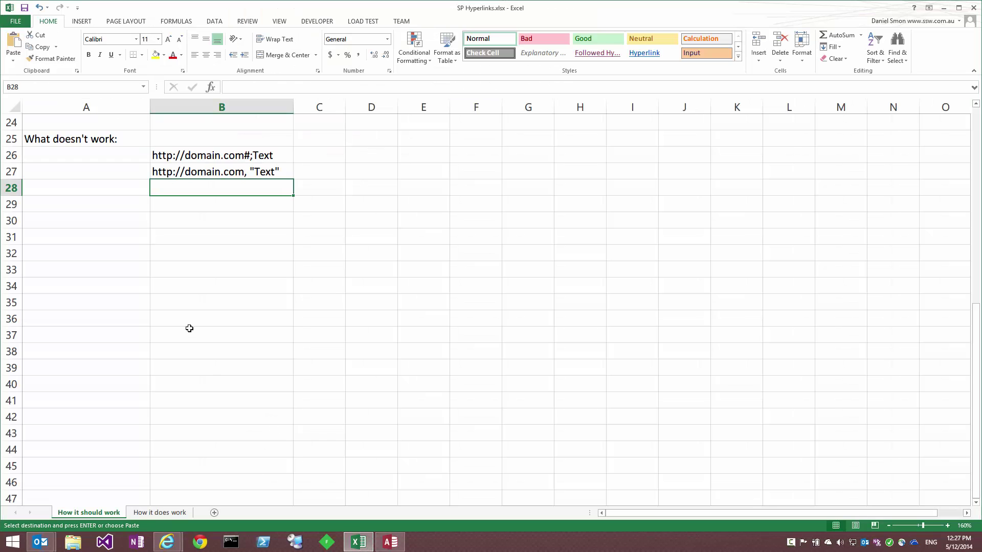
{"action": "key", "text": "Page_Up"}
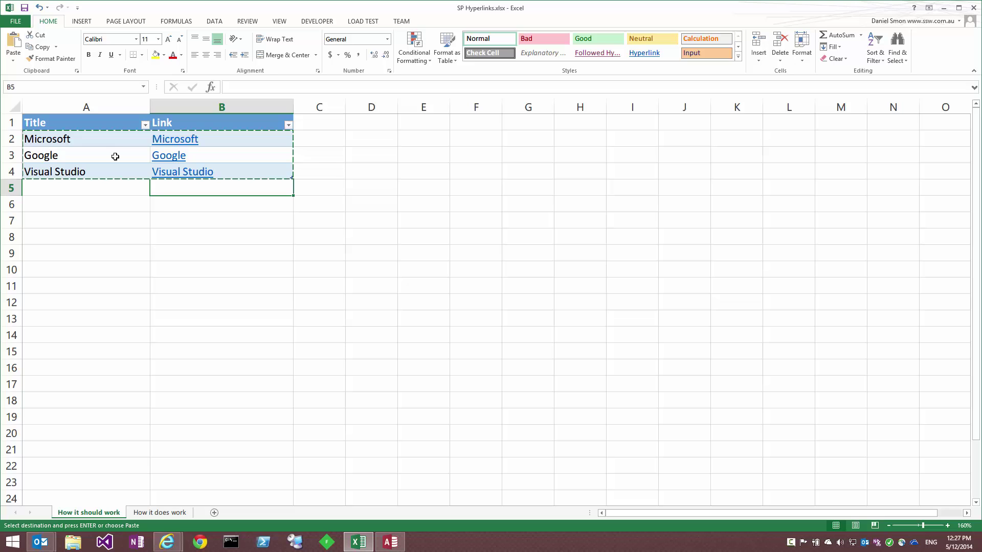
{"action": "left_click_drag", "start_coordinate": [103, 141], "coordinate": [198, 173]}
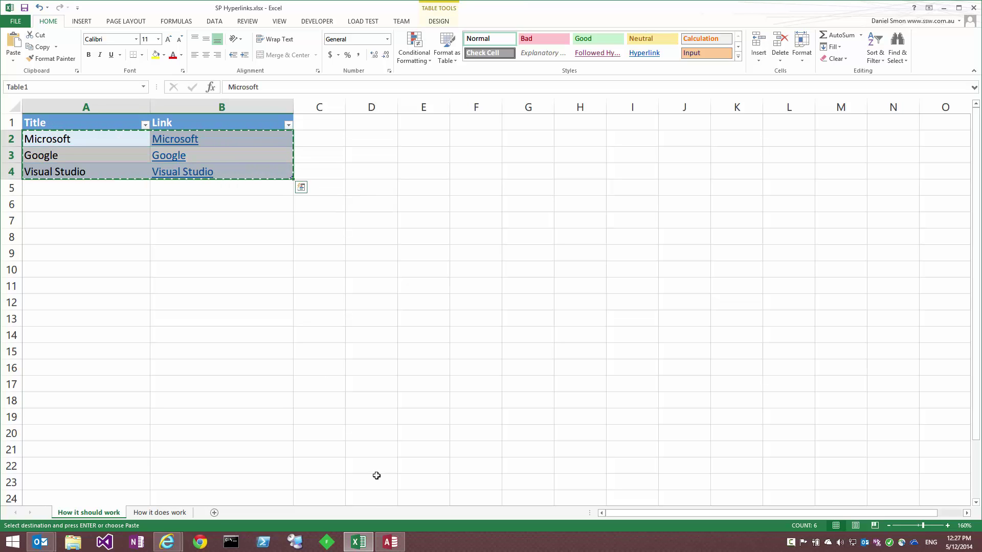
{"action": "left_click", "coordinate": [390, 542]}
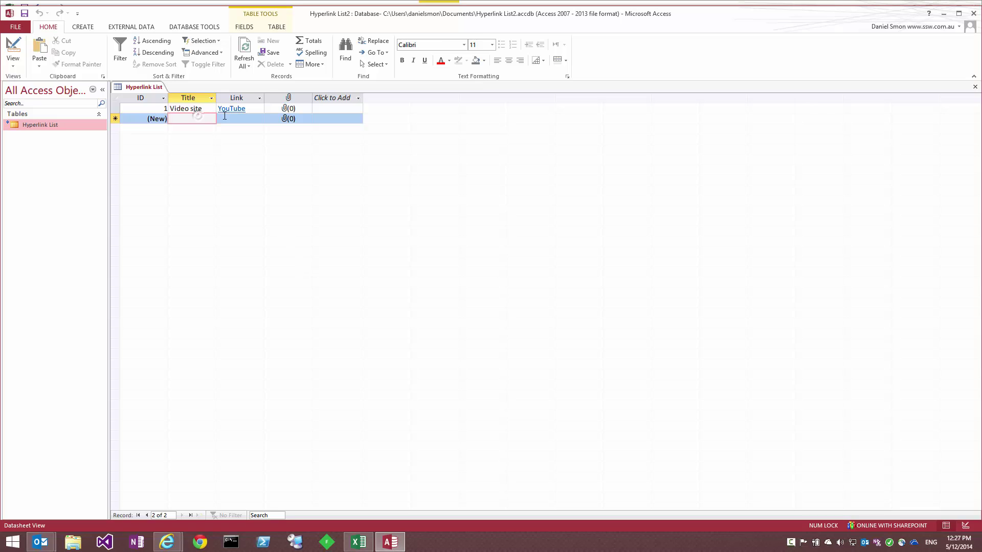
Step: Paste the three rows into the new record; Access rejects 'Microsoft' as an invalid Link URL
{"action": "left_click_drag", "start_coordinate": [197, 118], "coordinate": [228, 118]}
{"action": "key", "text": "ctrl+v"}
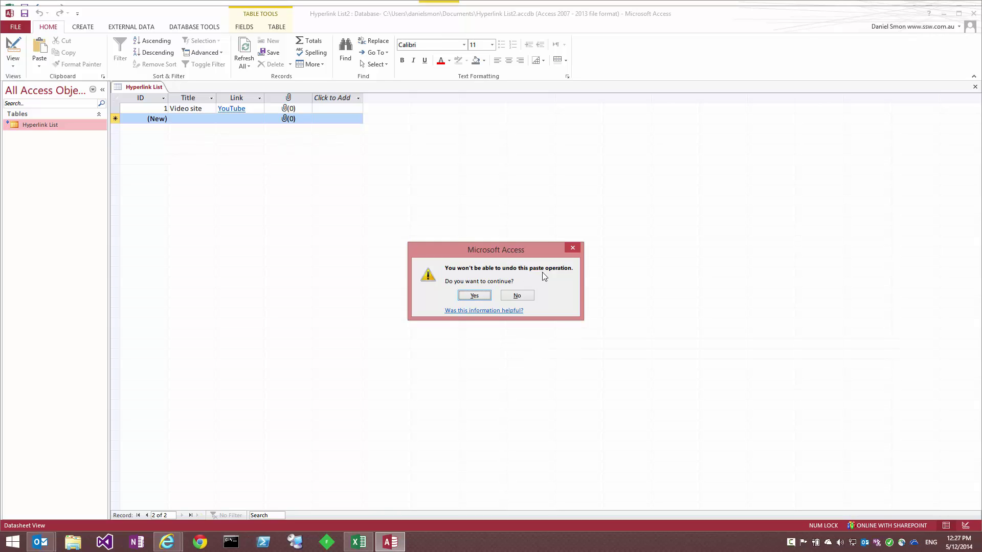
{"action": "left_click", "coordinate": [484, 297]}
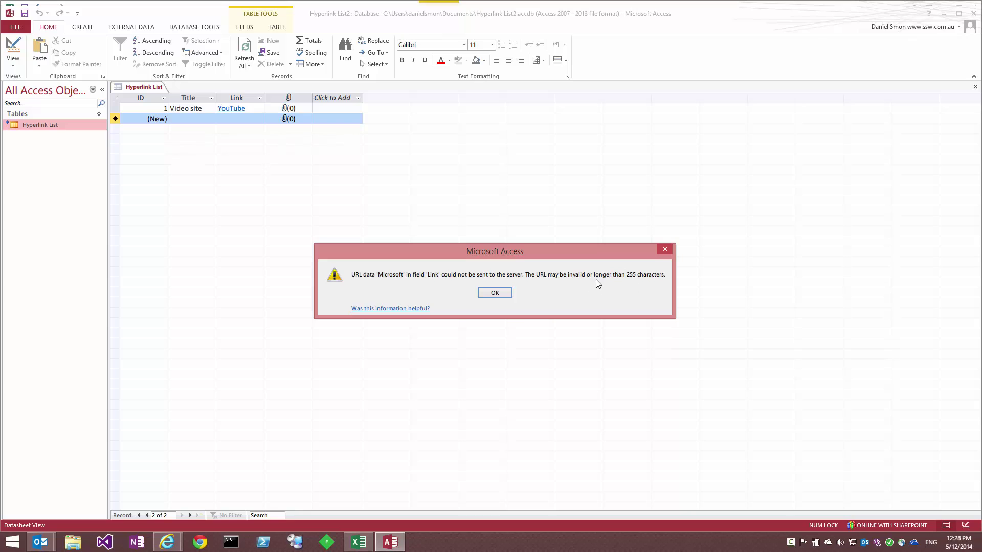
{"action": "left_click", "coordinate": [495, 296]}
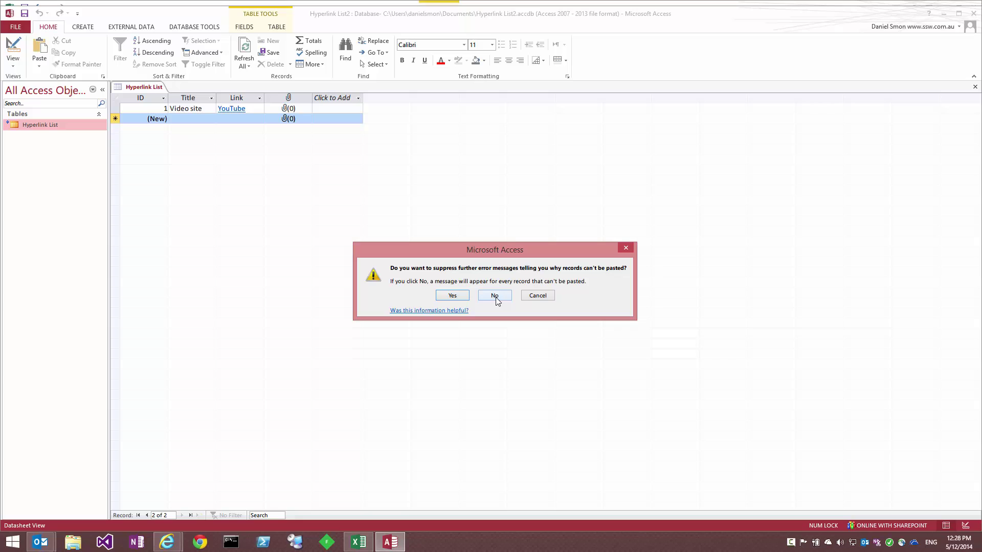
{"action": "left_click", "coordinate": [541, 297]}
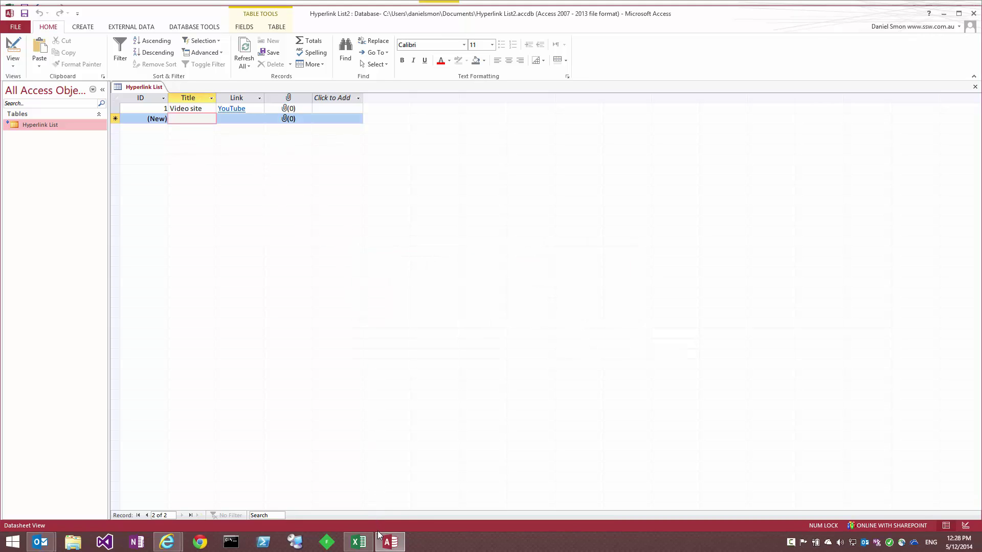
Step: Read the Bright Hub article's section on Access 2007's displaytext#webaddress# hyperlink format
{"action": "left_click", "coordinate": [367, 543]}
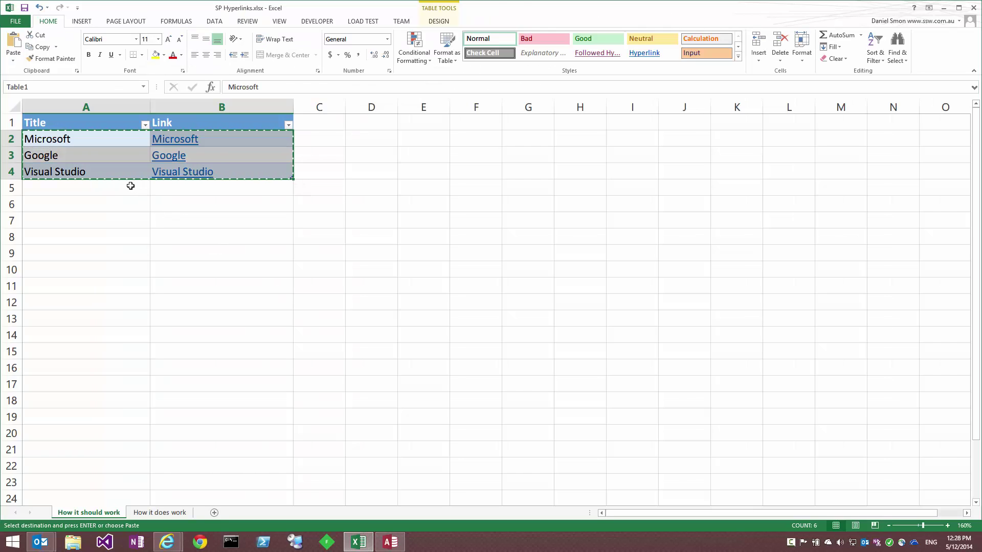
{"action": "left_click", "coordinate": [131, 188]}
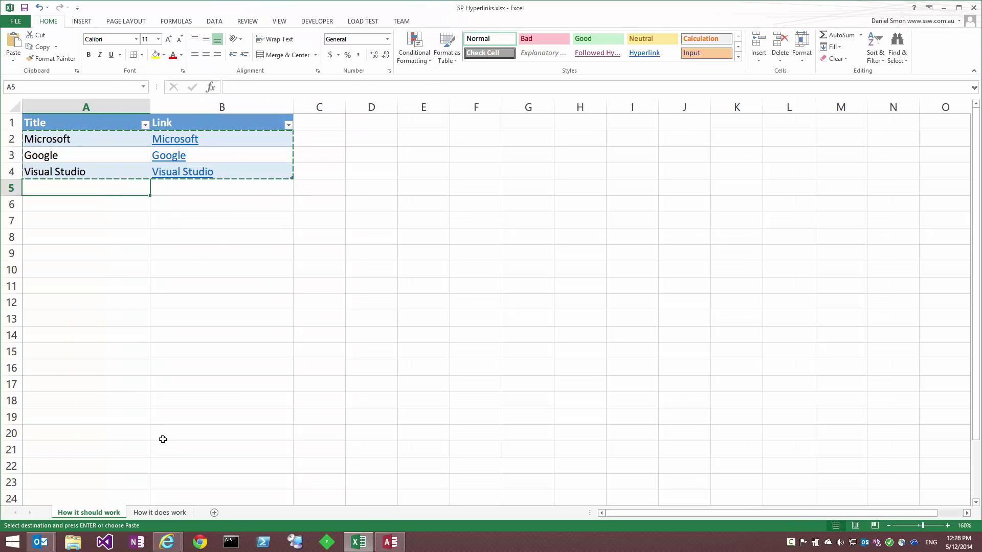
{"action": "mouse_move", "coordinate": [182, 544]}
{"action": "left_click", "coordinate": [195, 509]}
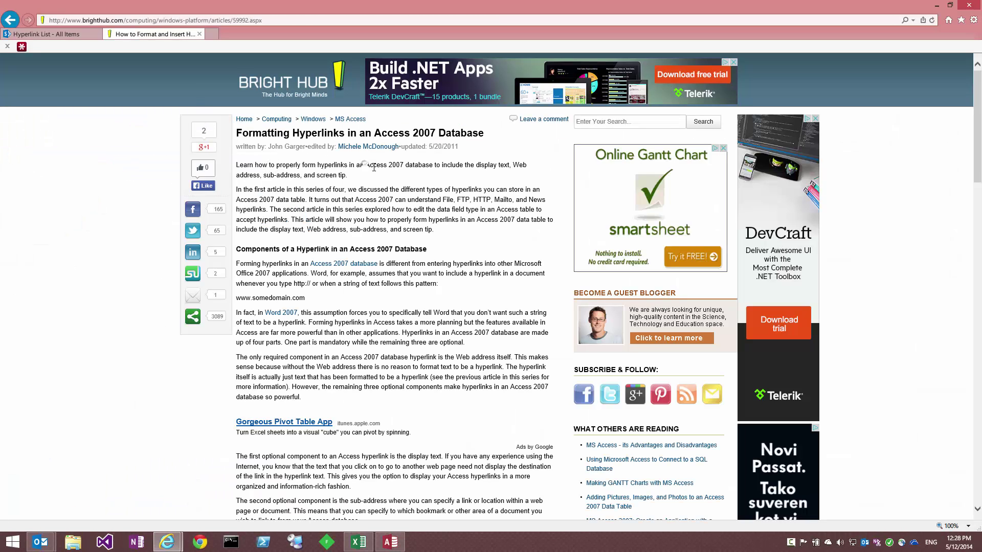
{"action": "left_click_drag", "start_coordinate": [365, 166], "coordinate": [401, 167]}
{"action": "left_click", "coordinate": [329, 168]}
{"action": "scroll", "coordinate": [316, 180], "scroll_direction": "down", "scroll_amount": 8}
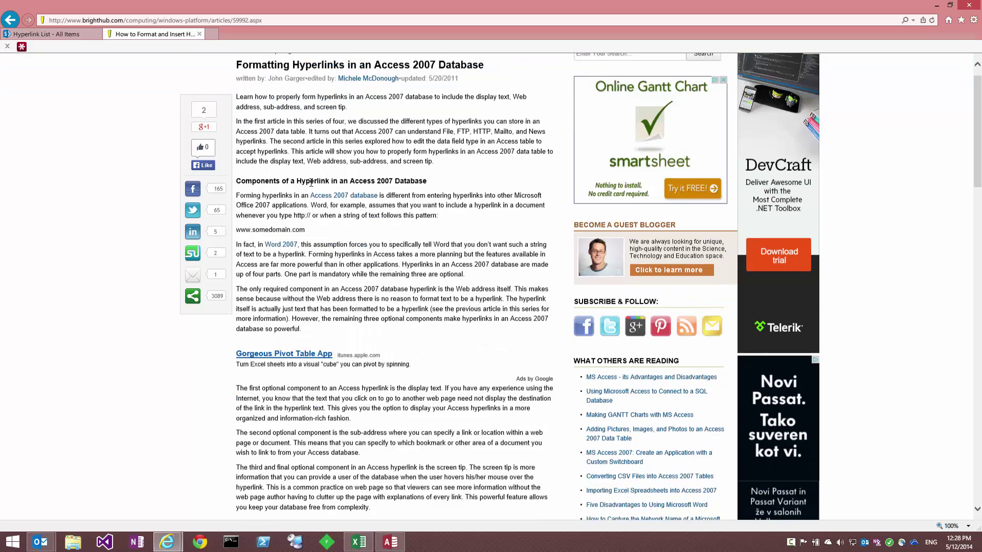
{"action": "scroll", "coordinate": [311, 185], "scroll_direction": "down", "scroll_amount": 2}
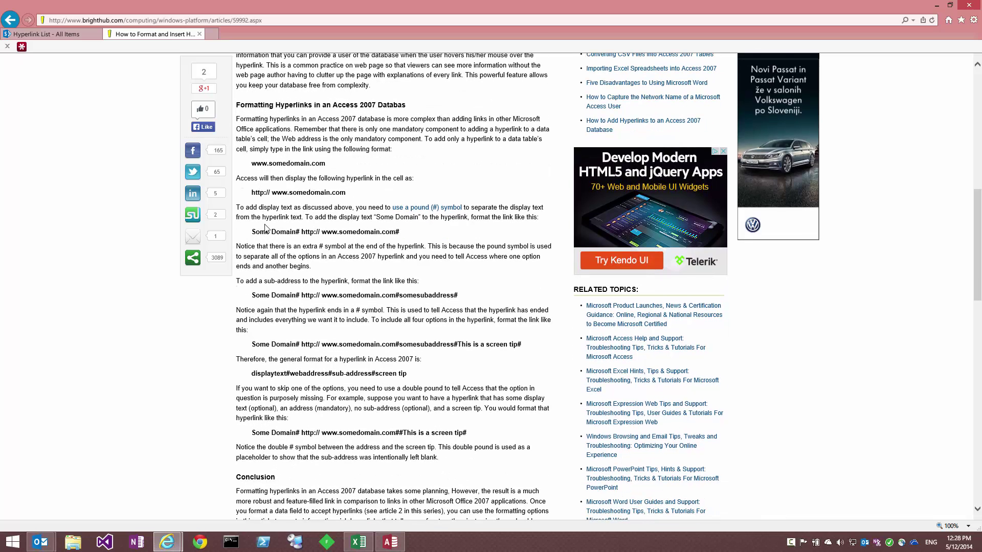
{"action": "mouse_move", "coordinate": [295, 230]}
{"action": "left_mouse_down"}
{"action": "mouse_move", "coordinate": [260, 229]}
{"action": "mouse_move", "coordinate": [302, 232]}
{"action": "left_mouse_up"}
Step: Check how the B2 formula on the 'How it does work' sheet joins title# and URL
{"action": "left_click", "coordinate": [360, 541]}
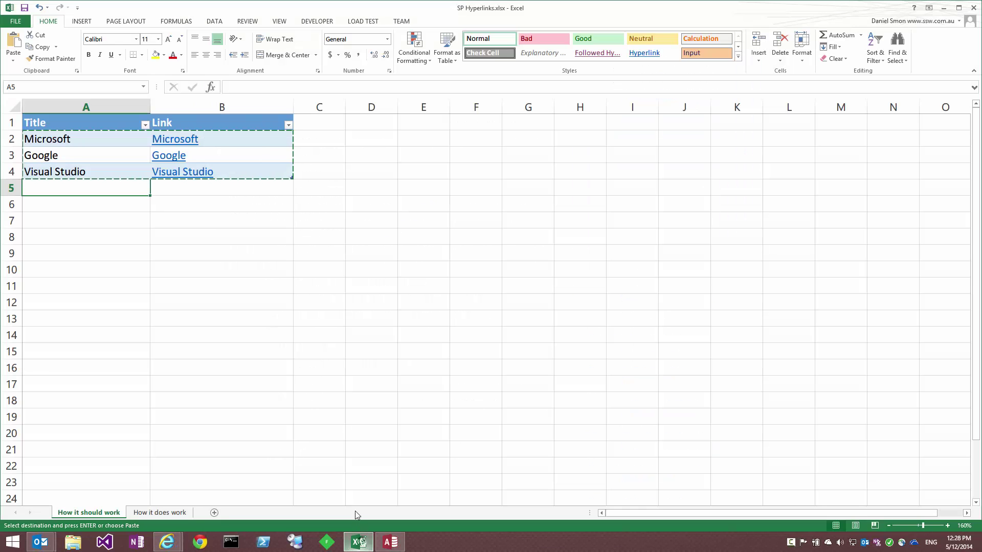
{"action": "left_click", "coordinate": [150, 516]}
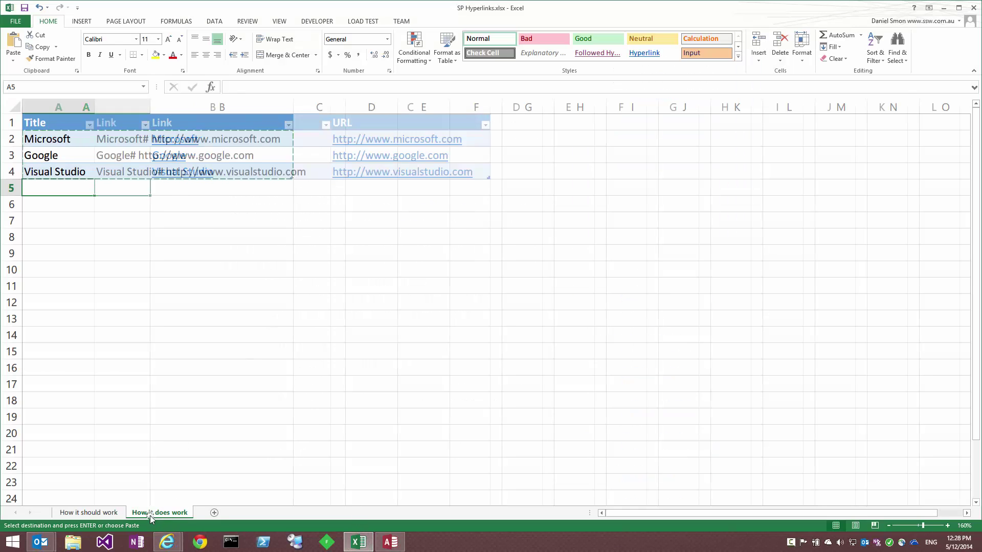
{"action": "left_click", "coordinate": [47, 140]}
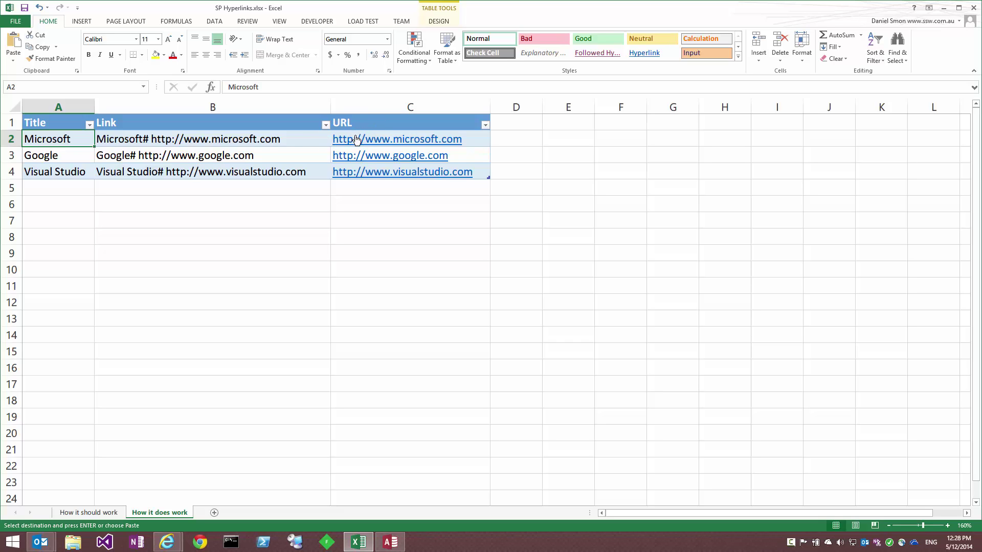
{"action": "left_click", "coordinate": [153, 141]}
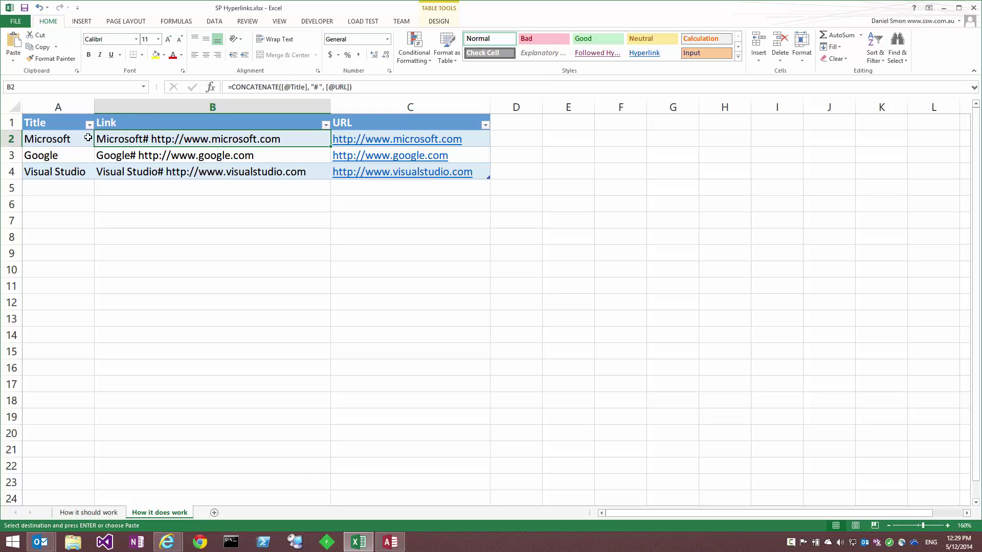
Step: Copy the Title and Link values in A2:B4 for pasting into Access
{"action": "left_click_drag", "start_coordinate": [76, 141], "coordinate": [118, 173]}
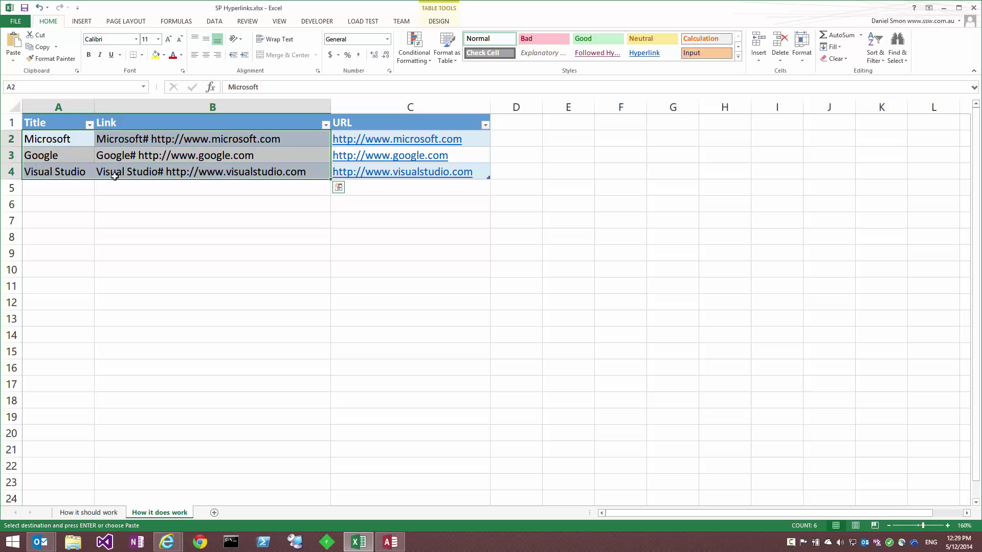
{"action": "key", "text": "ctrl+c"}
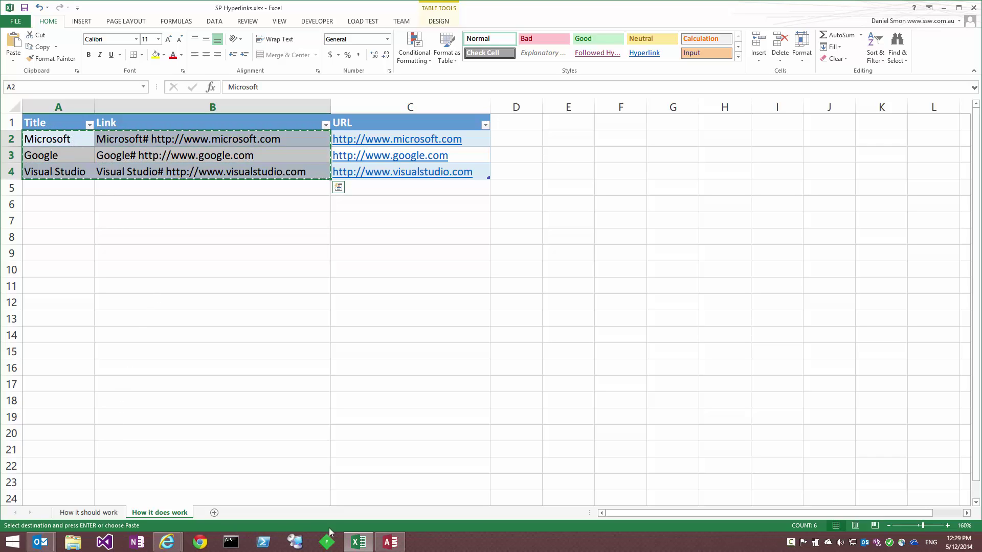
{"action": "left_click", "coordinate": [390, 542]}
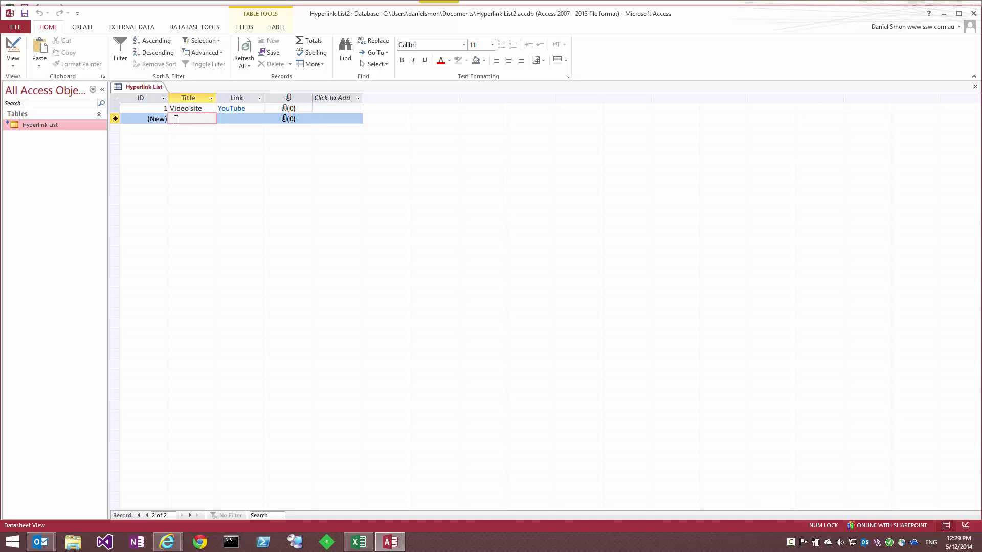
{"action": "key", "text": "ctrl+v"}
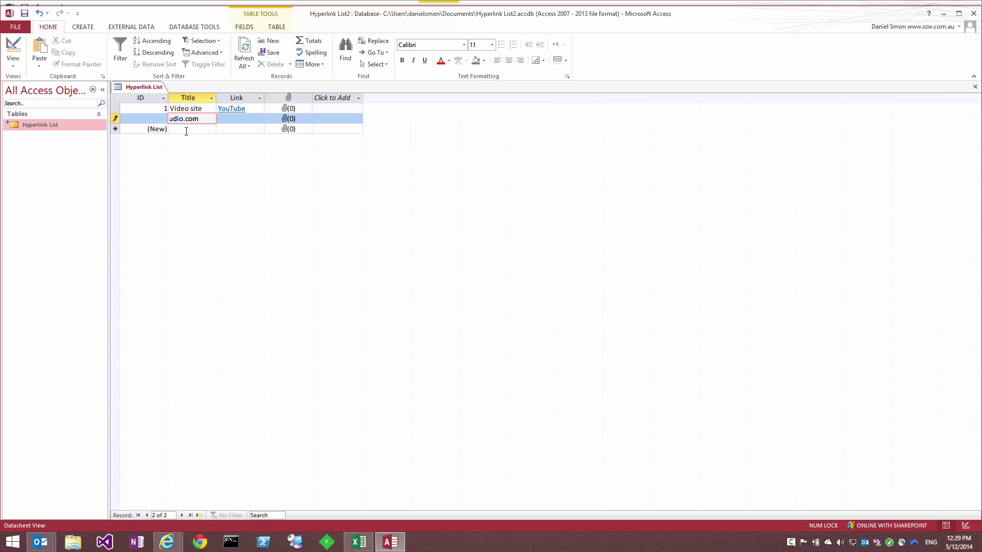
{"action": "key", "text": "Escape"}
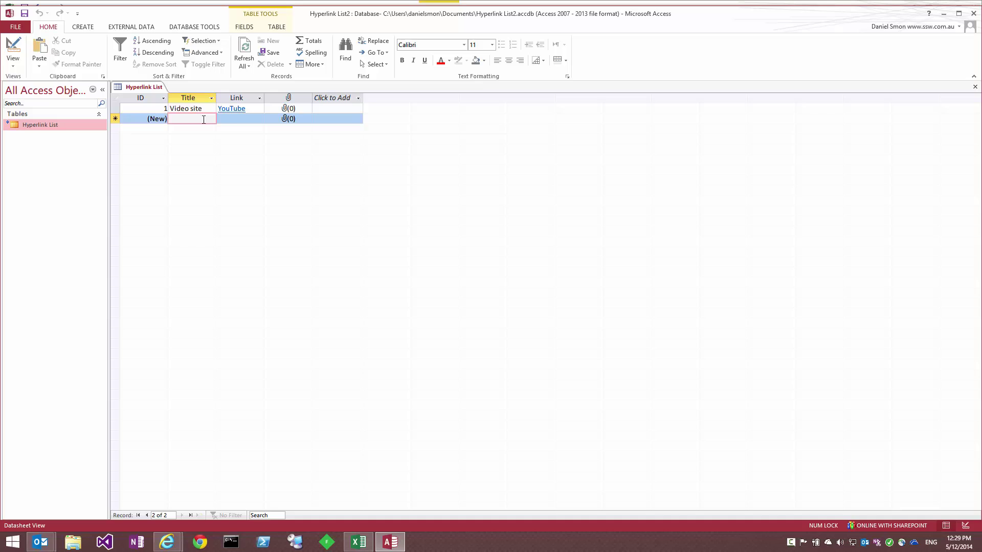
{"action": "left_click", "coordinate": [238, 120], "text": "shift"}
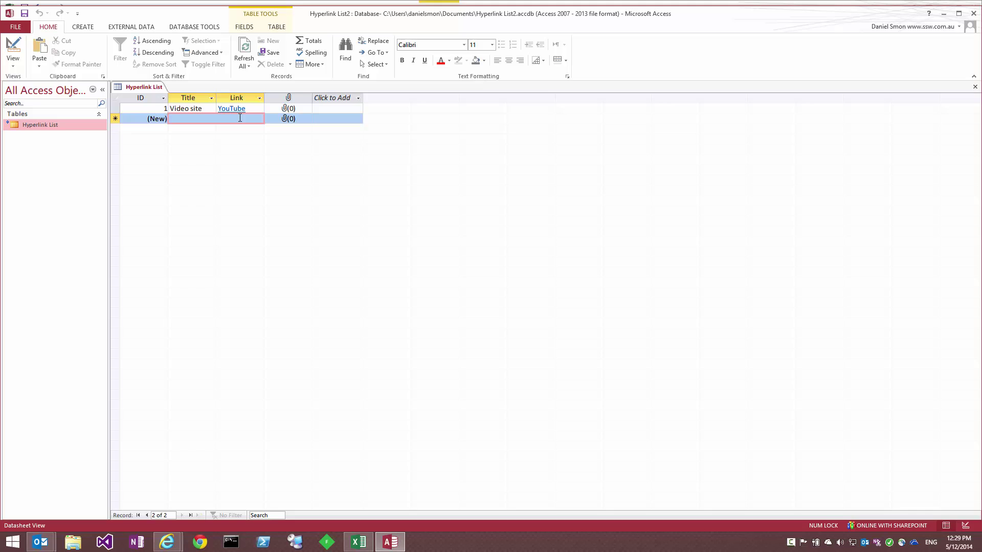
{"action": "left_click", "coordinate": [357, 544]}
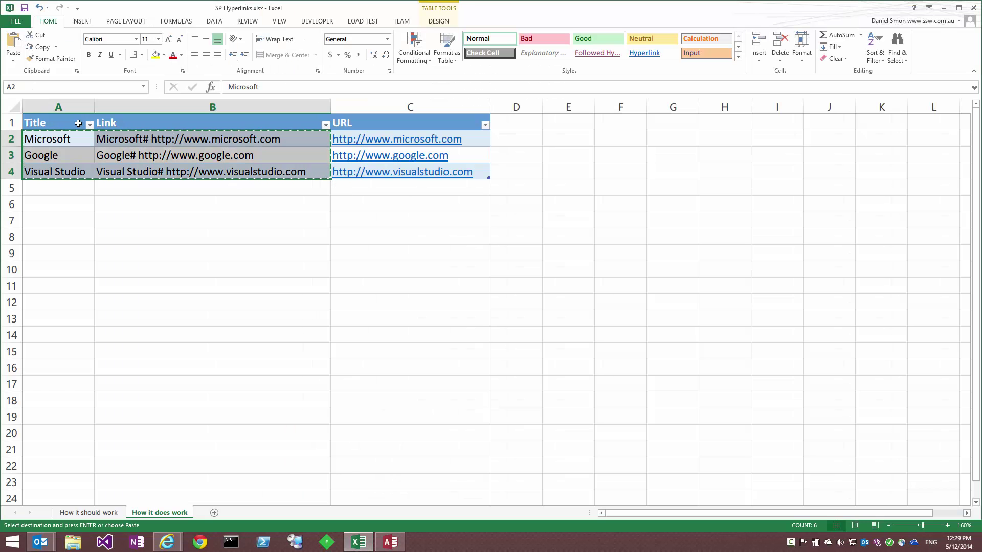
{"action": "left_click", "coordinate": [391, 544]}
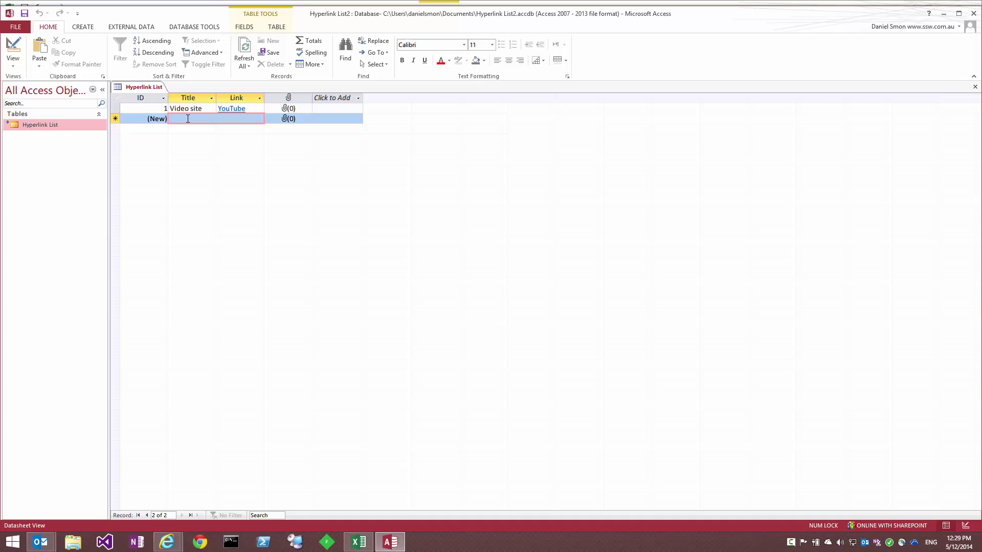
Step: Paste the copied rows into the new Link cell, confirming it, adding Microsoft, Google and Visual Studio records
{"action": "right_click", "coordinate": [236, 119]}
{"action": "left_click", "coordinate": [279, 148]}
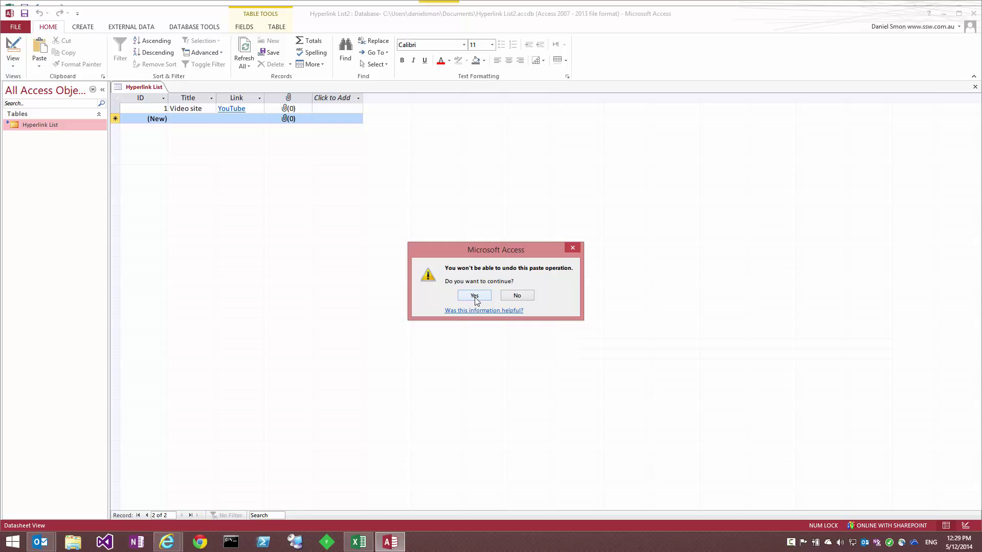
{"action": "left_click", "coordinate": [475, 296]}
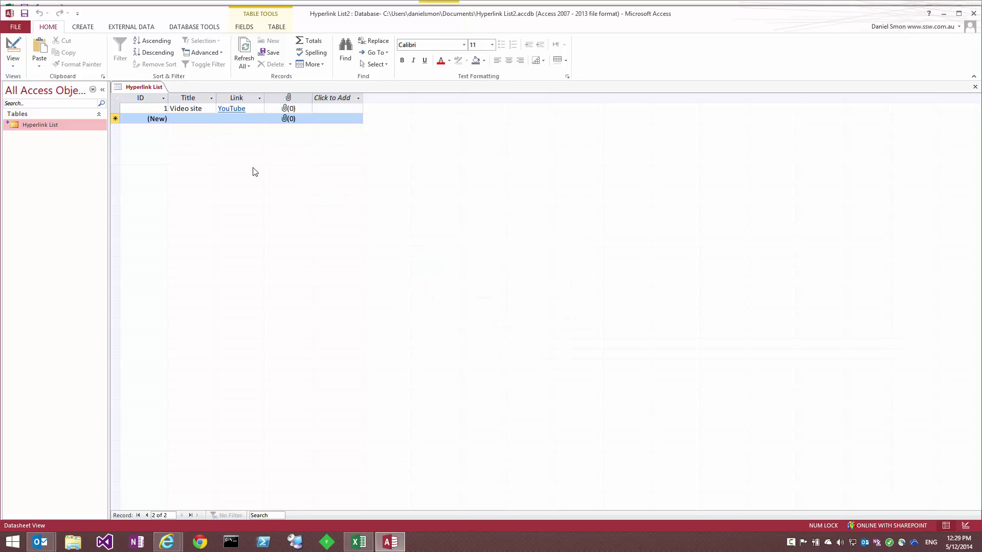
{"action": "left_click", "coordinate": [203, 139]}
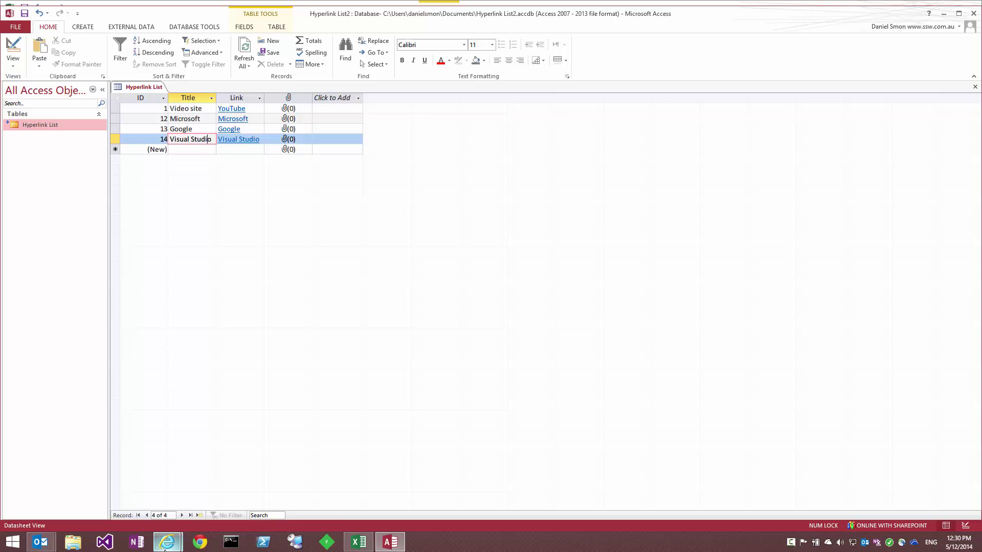
Step: Leave Quick Edit in the SharePoint list and test that the Visual Studio link opens visualstudio.com
{"action": "left_click", "coordinate": [159, 490]}
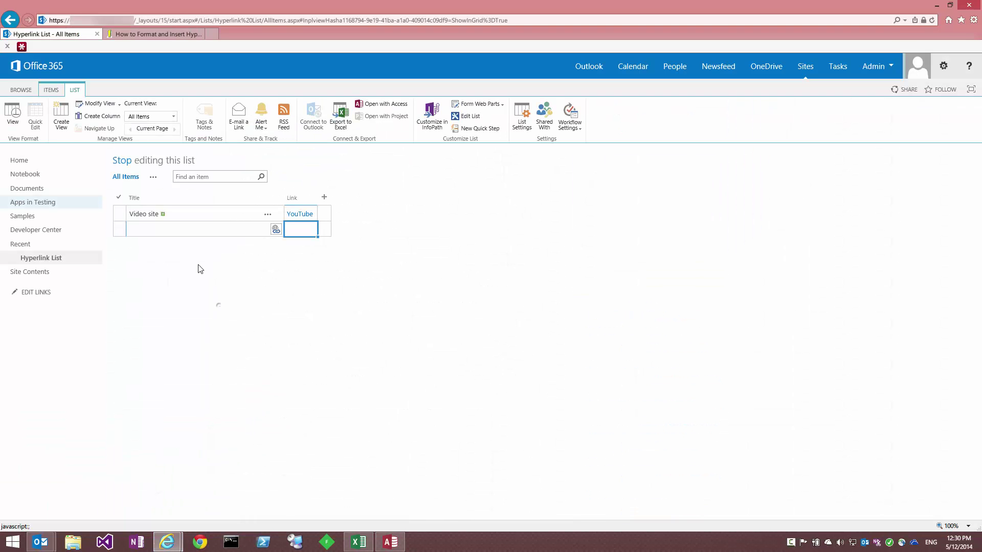
{"action": "left_click", "coordinate": [14, 115]}
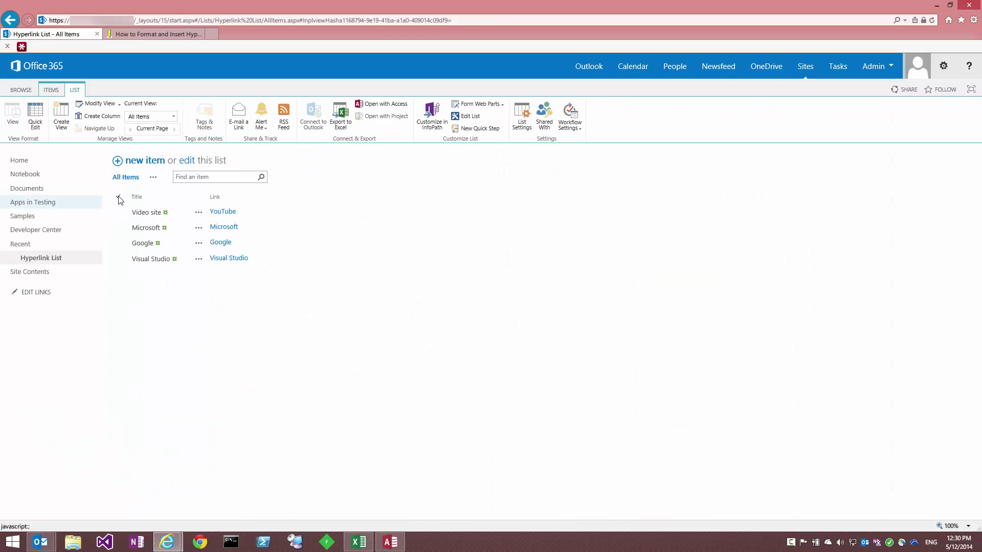
{"action": "left_click", "coordinate": [223, 261]}
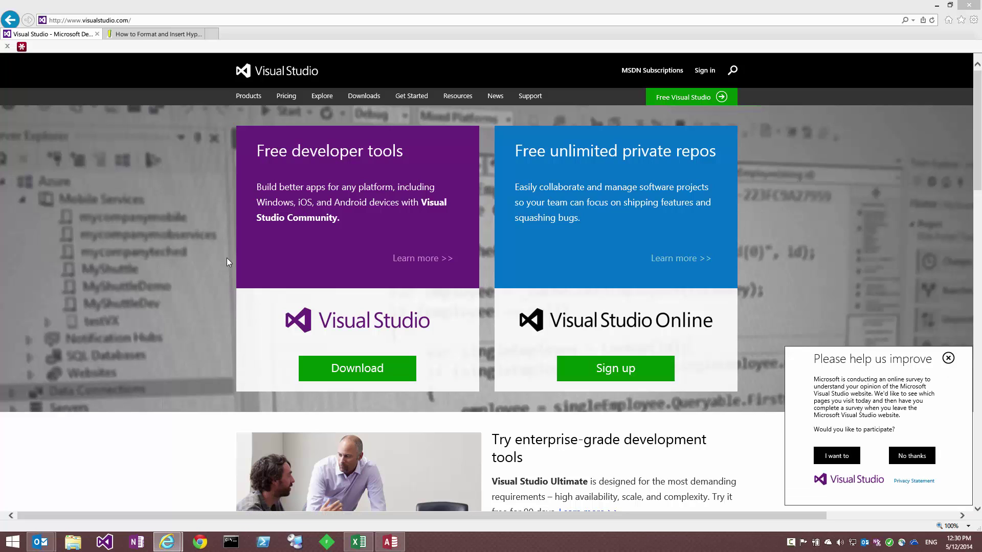
{"action": "left_click", "coordinate": [358, 542]}
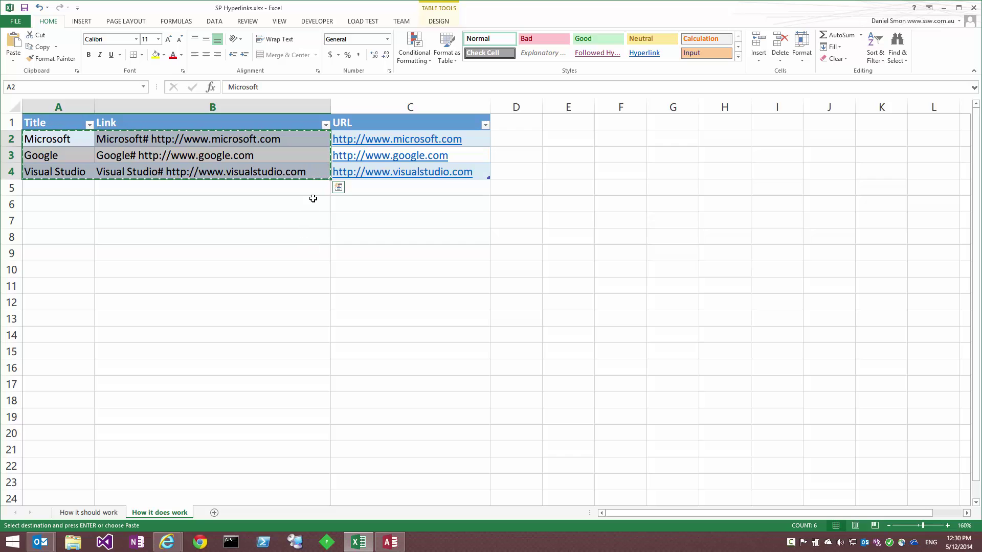